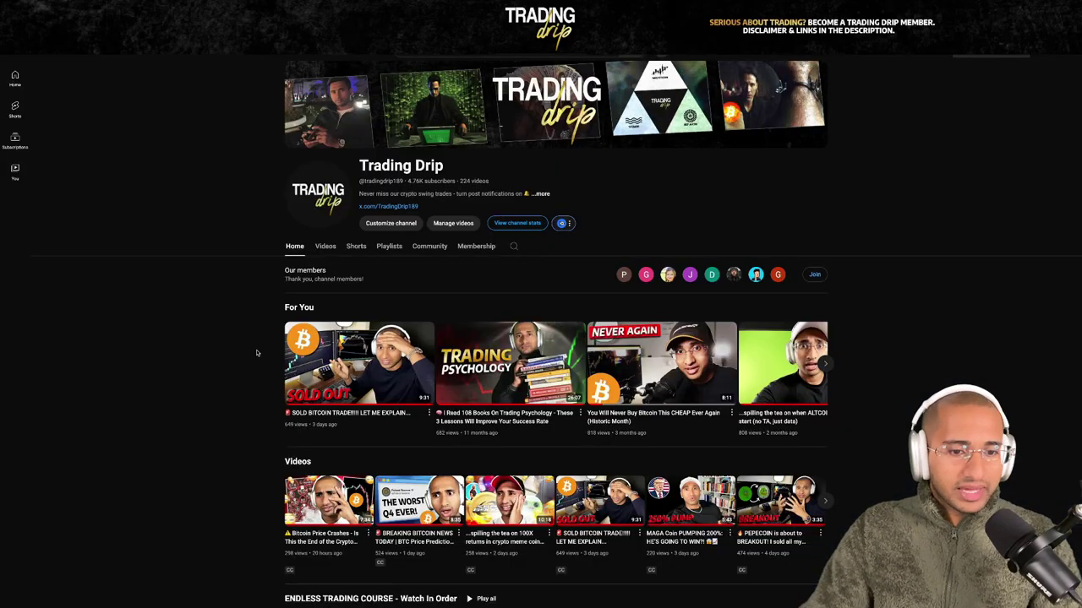
pyautogui.scroll(-2, 267, 435)
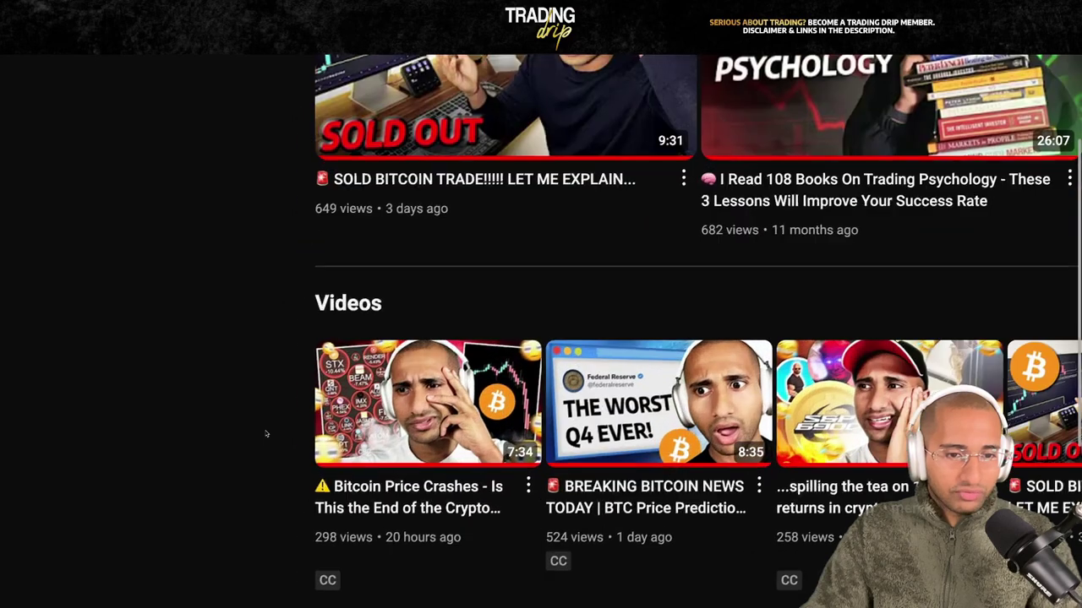
pyautogui.scroll(-1, 271, 428)
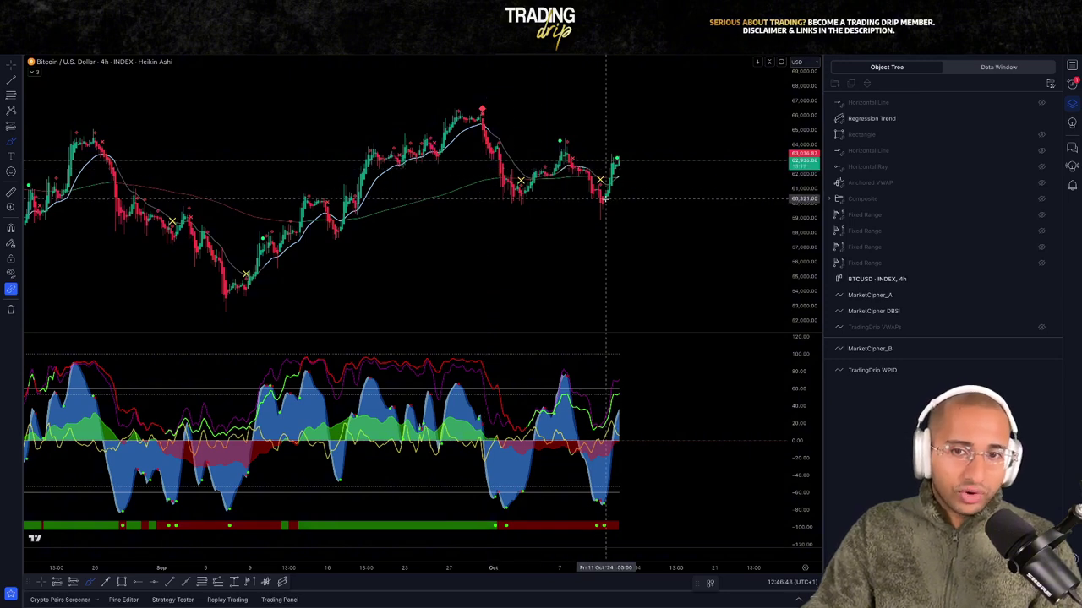
# - Sketch a brush stroke along the rebound from the 11 October low on the 4h Bitcoin chart and undo it
pyautogui.moveTo(606, 200)
pyautogui.mouseDown()
pyautogui.moveTo(626, 148)
pyautogui.moveTo(624, 166)
pyautogui.mouseUp()
pyautogui.hotkey('ctrl', 'z')
pyautogui.hotkey('ctrl', 'z')
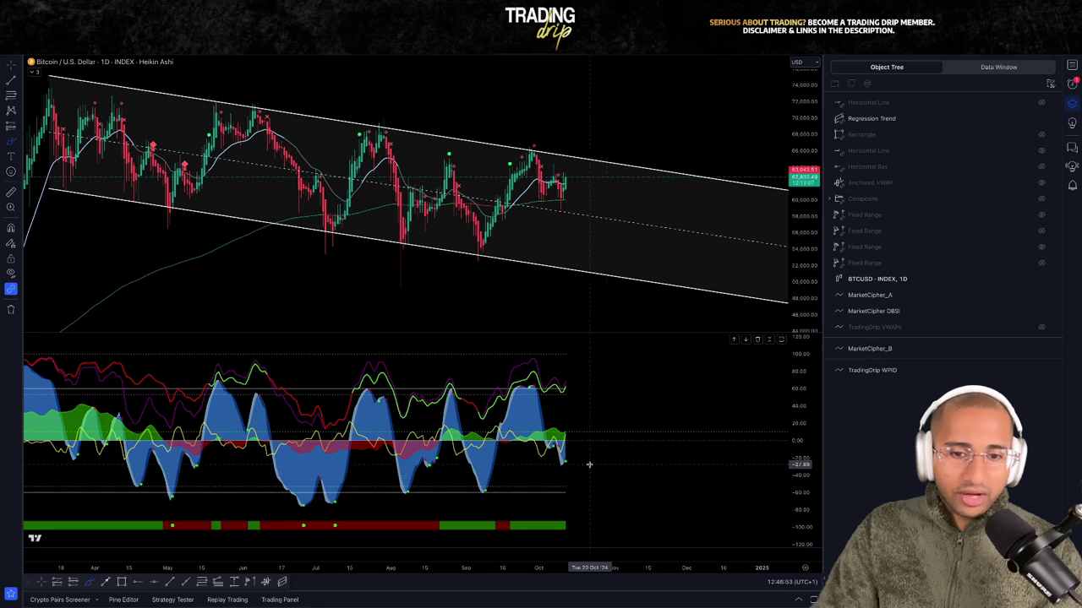
# - On the daily chart, mark the latest MarketCipher_B dip, its rising lows and the matching price low with brush strokes, and undo them
pyautogui.moveTo(573, 452); pyautogui.dragTo(570, 467)
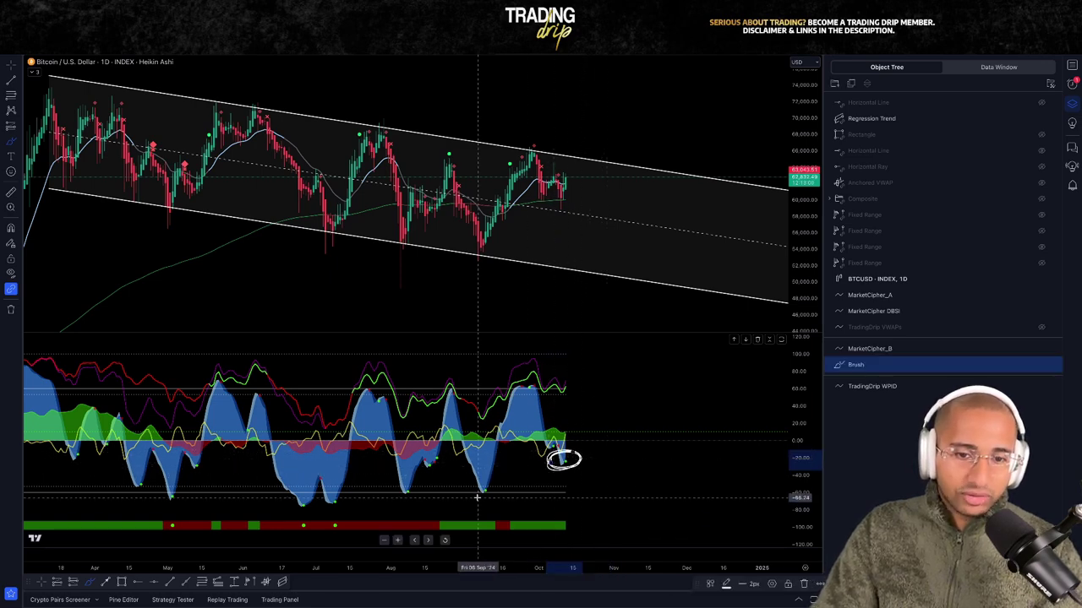
pyautogui.moveTo(480, 492); pyautogui.dragTo(558, 469)
pyautogui.moveTo(557, 203); pyautogui.dragTo(570, 202)
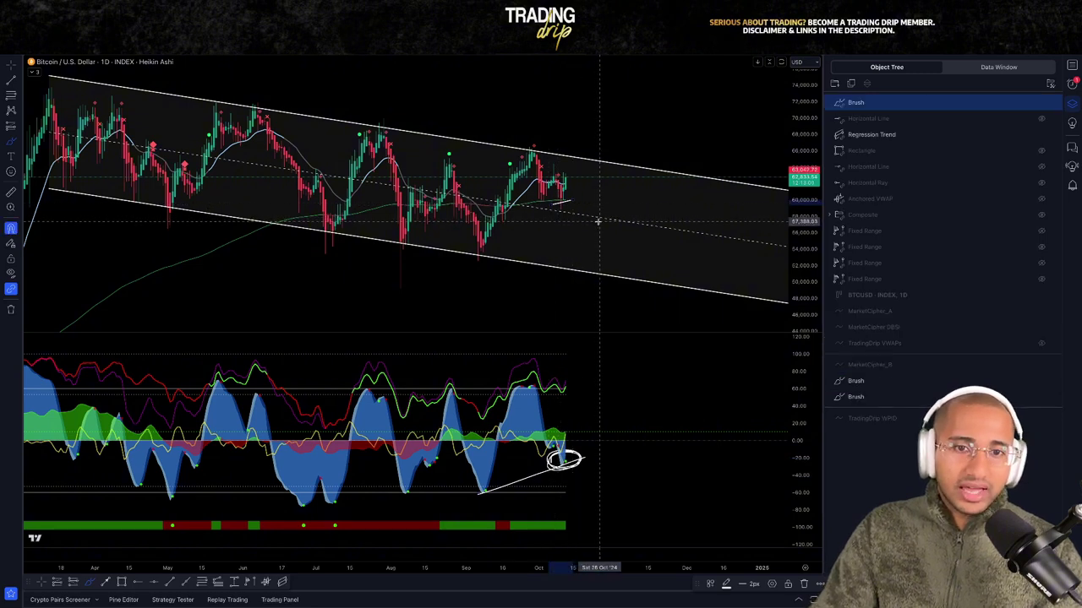
pyautogui.hotkey('ctrl', 'z')
pyautogui.hotkey('ctrl', 'z')
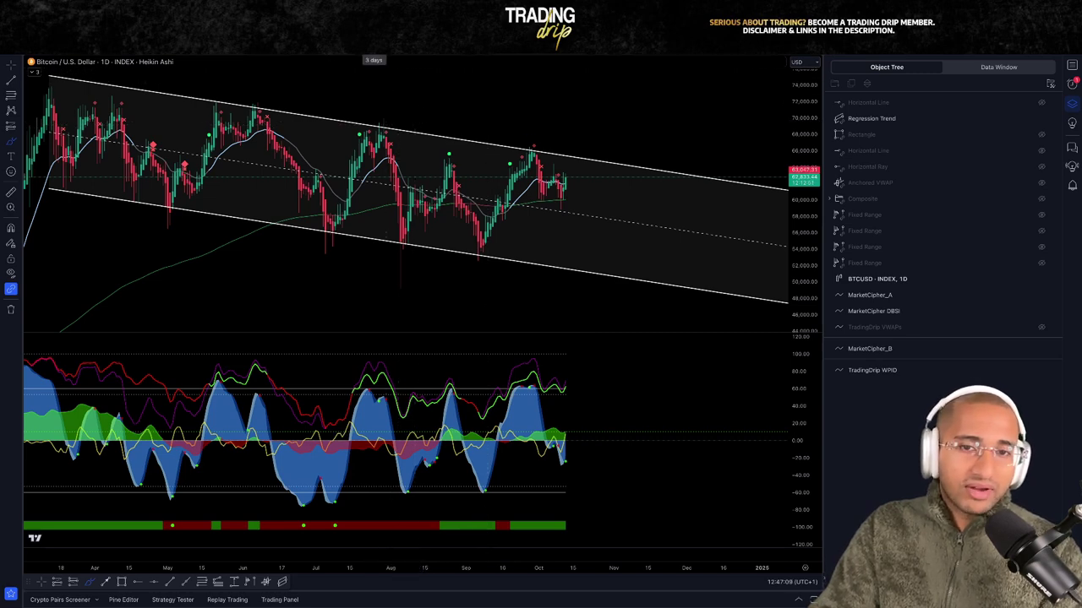
# - Switch the chart to the 3-day timeframe and stretch the vertical scale of the MarketCipher_B pane
pyautogui.click(374, 44)
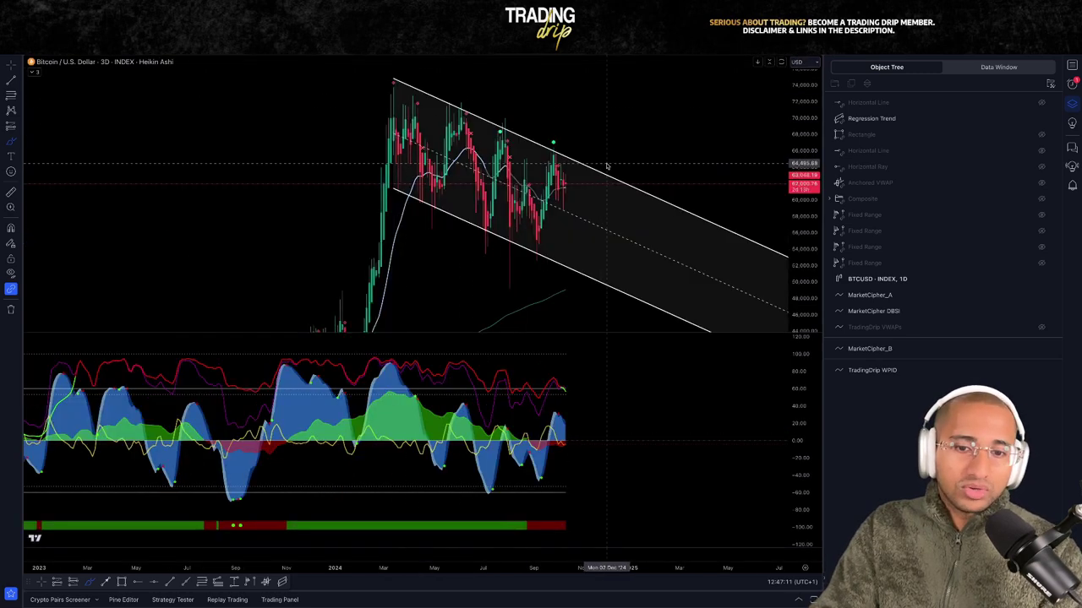
pyautogui.scroll(3, 631, 197)
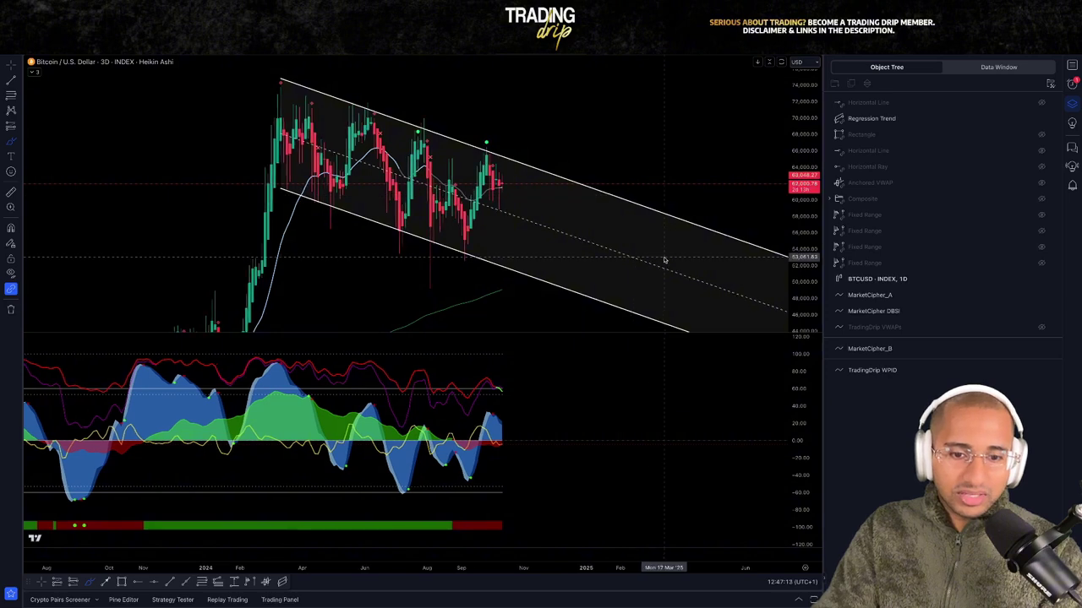
pyautogui.moveTo(807, 495); pyautogui.dragTo(804, 335)
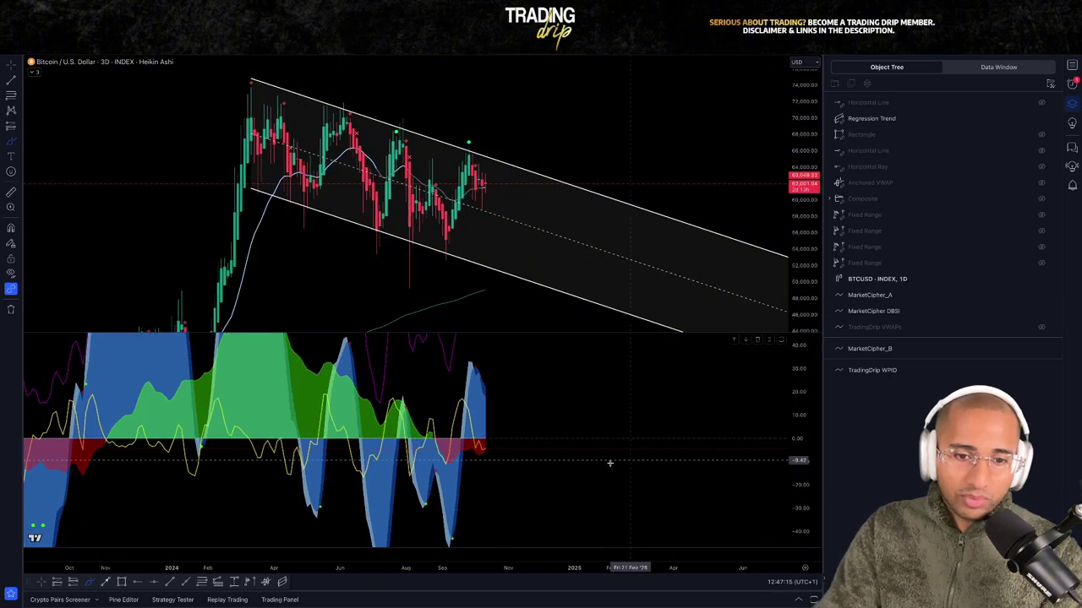
# - Point out the latest MarketCipher_B curve just below the zero line with a brush curve and a pointing stroke, deleting both
pyautogui.moveTo(483, 449); pyautogui.dragTo(481, 448)
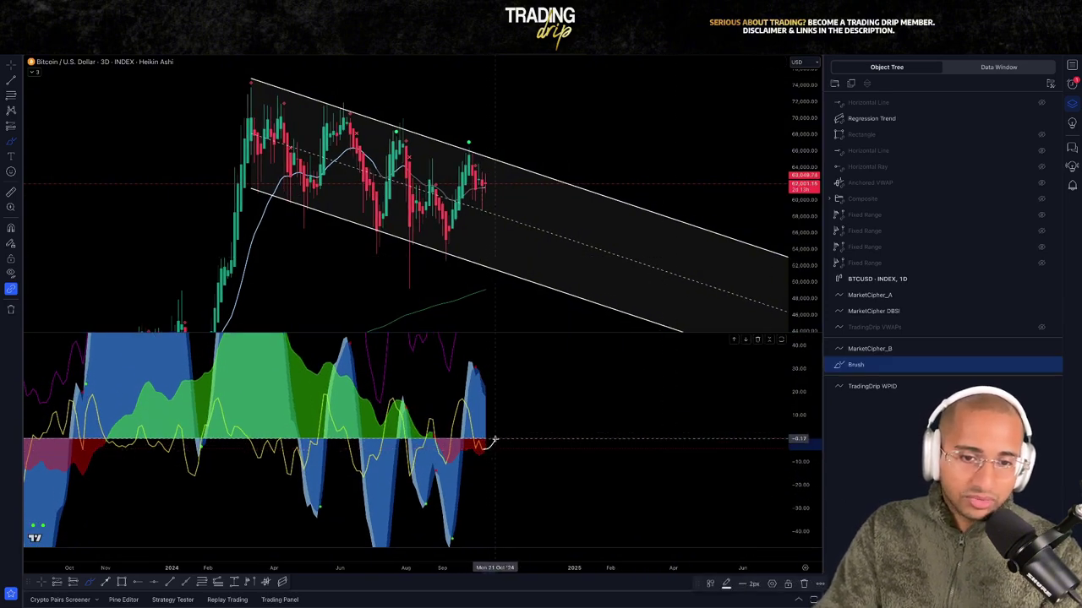
pyautogui.press('Delete')
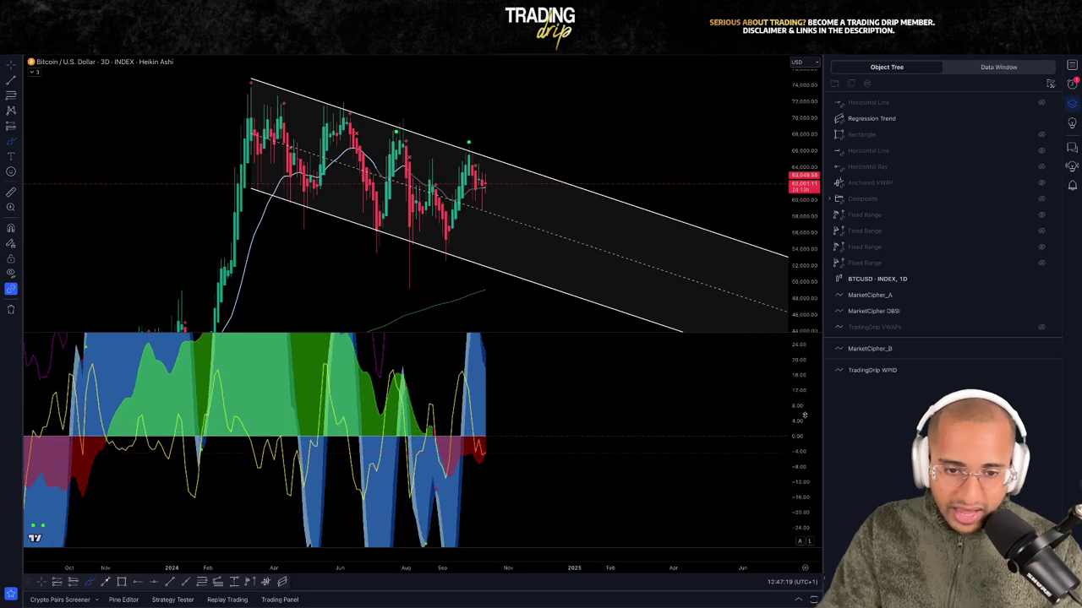
pyautogui.moveTo(520, 496); pyautogui.dragTo(485, 454)
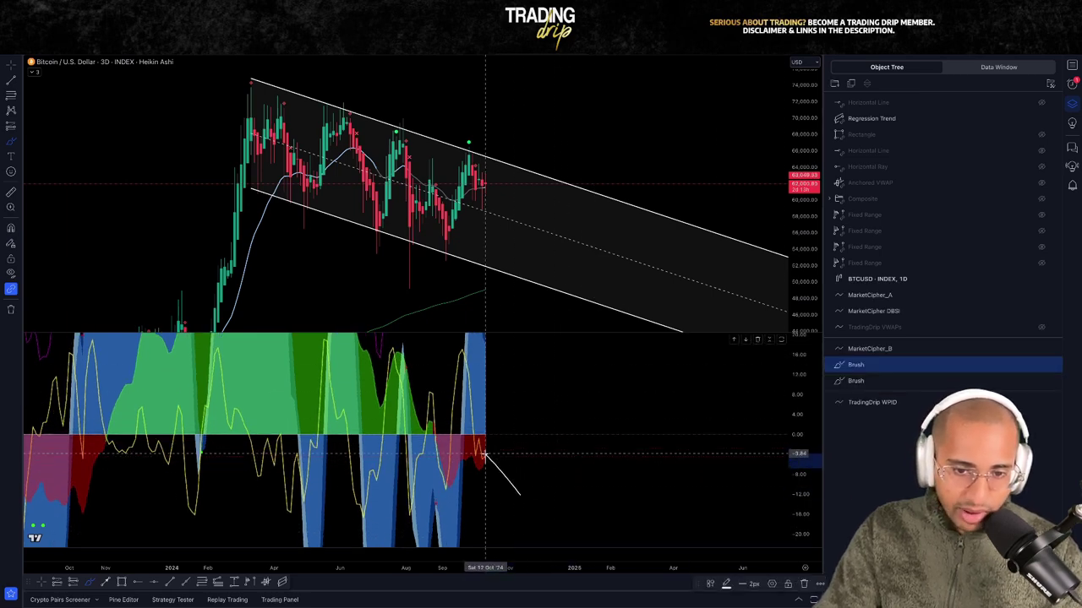
pyautogui.press('Delete')
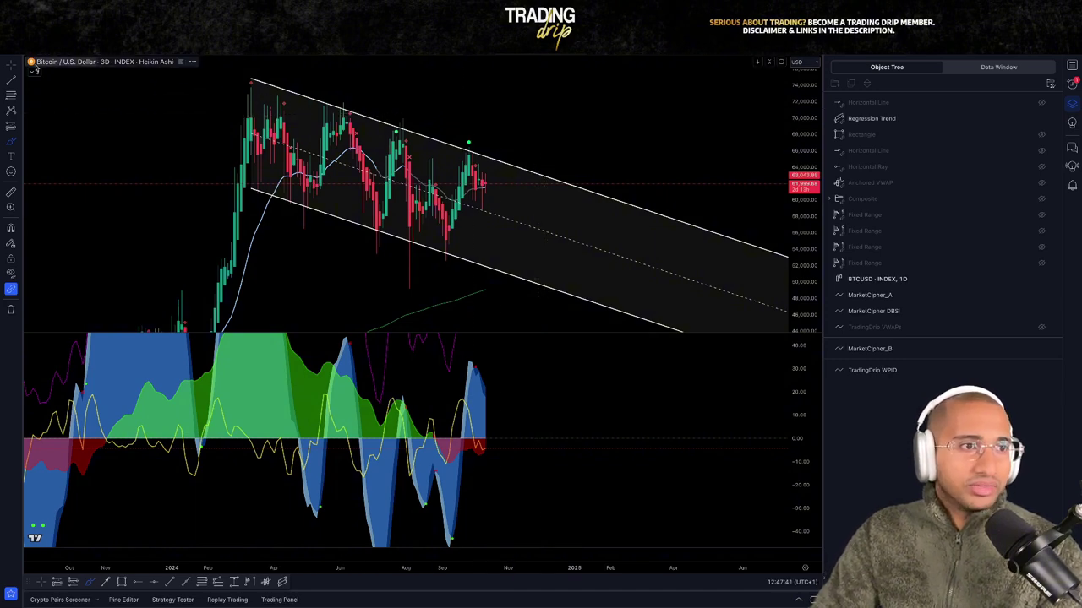
# - Switch to the 1h timeframe and rescale the price and MarketCipher_B panes to inspect the latest candles
pyautogui.click(173, 47)
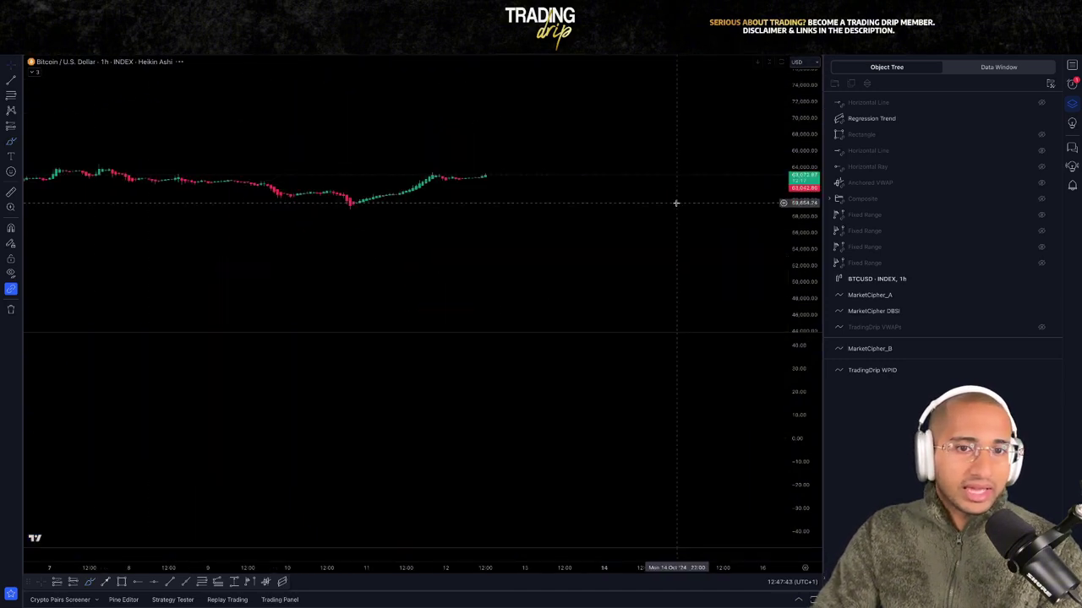
pyautogui.moveTo(516, 245); pyautogui.dragTo(657, 236)
pyautogui.moveTo(809, 280); pyautogui.dragTo(804, 106)
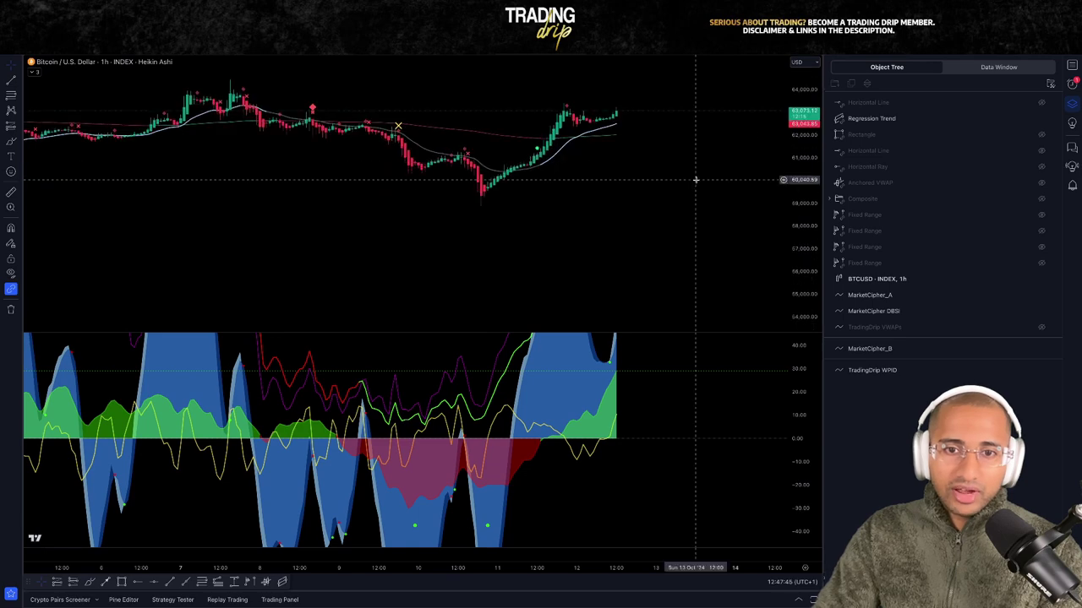
pyautogui.moveTo(685, 200); pyautogui.dragTo(695, 251)
pyautogui.scroll(-2, 695, 251)
pyautogui.moveTo(797, 255); pyautogui.dragTo(796, 191)
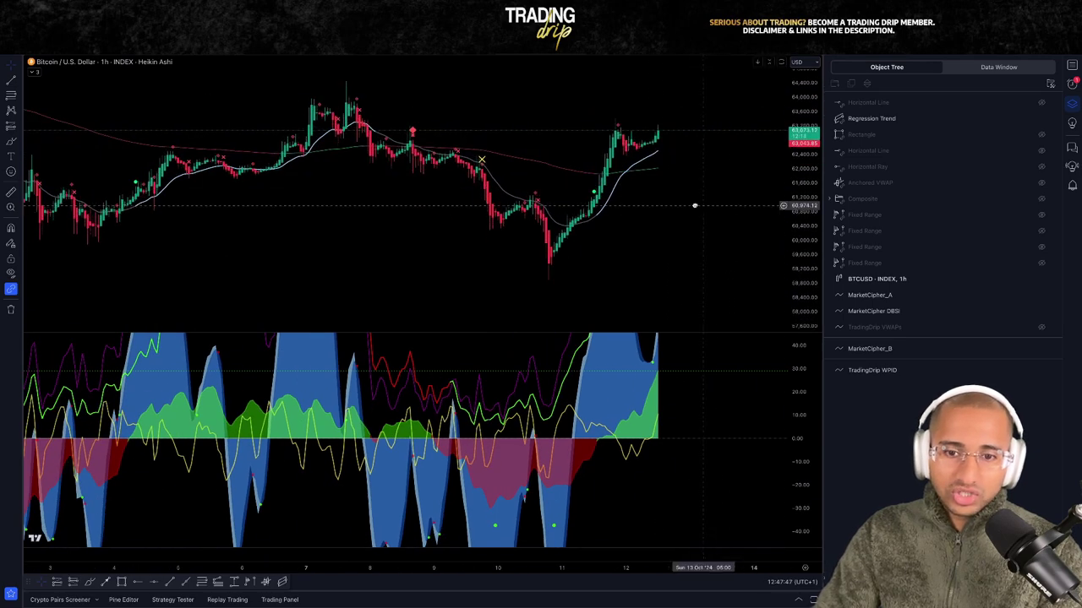
pyautogui.moveTo(702, 206); pyautogui.dragTo(647, 206)
pyautogui.moveTo(798, 373); pyautogui.dragTo(798, 437)
# - Trace the rising green money flow in the 1h MarketCipher_B pane with the Brush and delete the stroke
pyautogui.click(89, 582)
pyautogui.moveTo(549, 437); pyautogui.dragTo(599, 406)
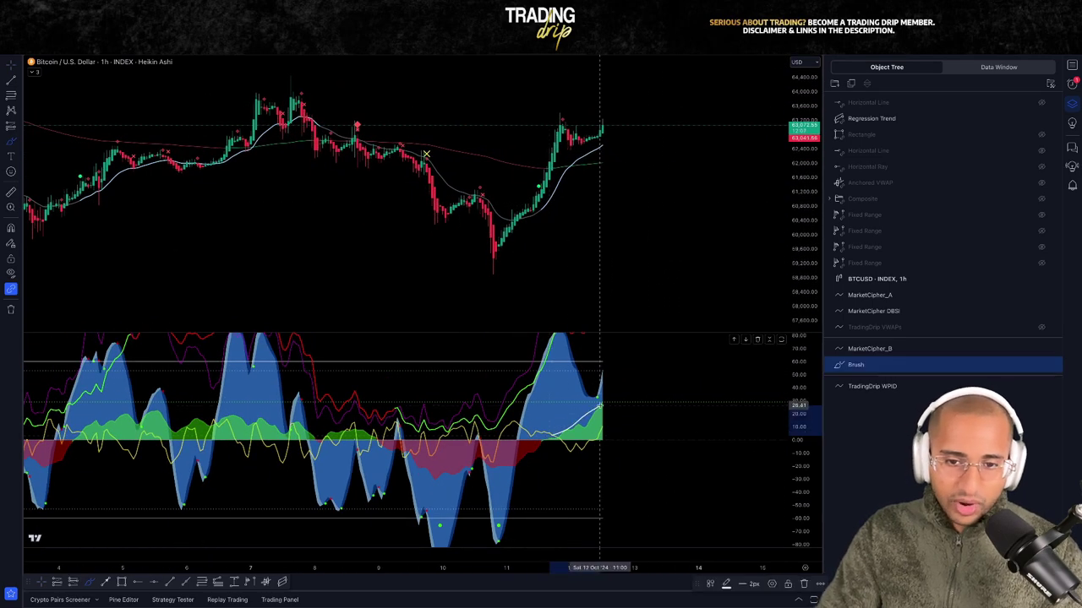
pyautogui.press('Delete')
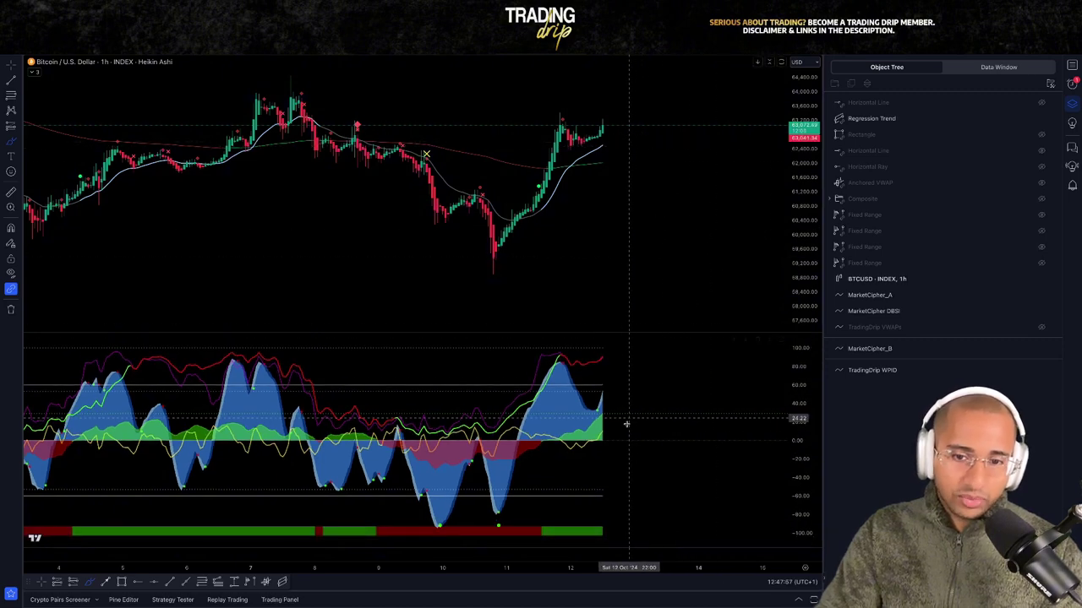
# - Draw a brush arrow to the moving averages beneath the latest rally on the 1h price chart and delete it
pyautogui.scroll(-2, 715, 215)
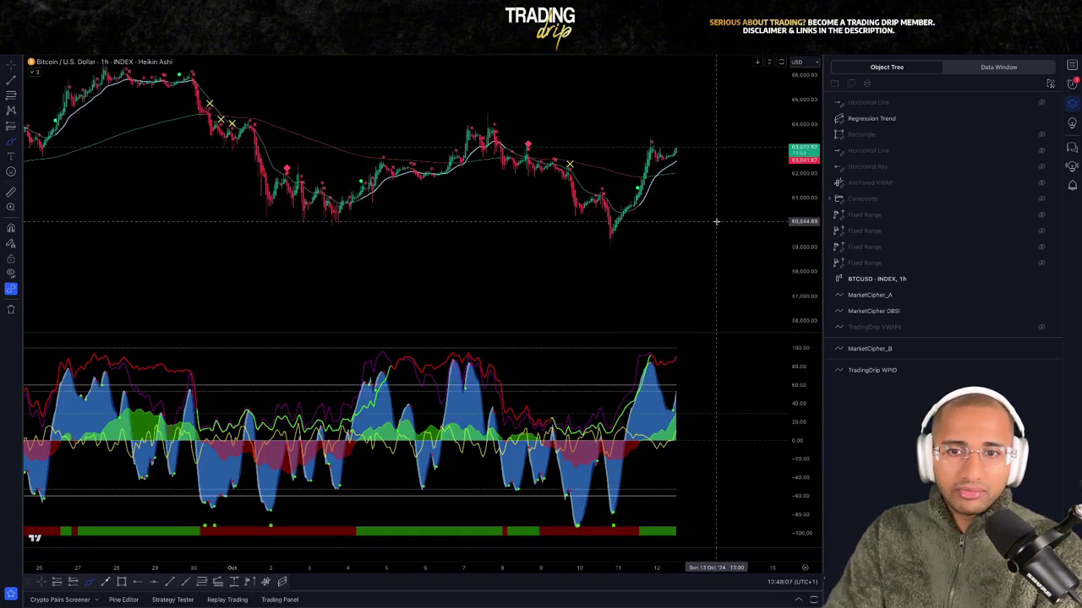
pyautogui.moveTo(713, 226); pyautogui.dragTo(650, 181)
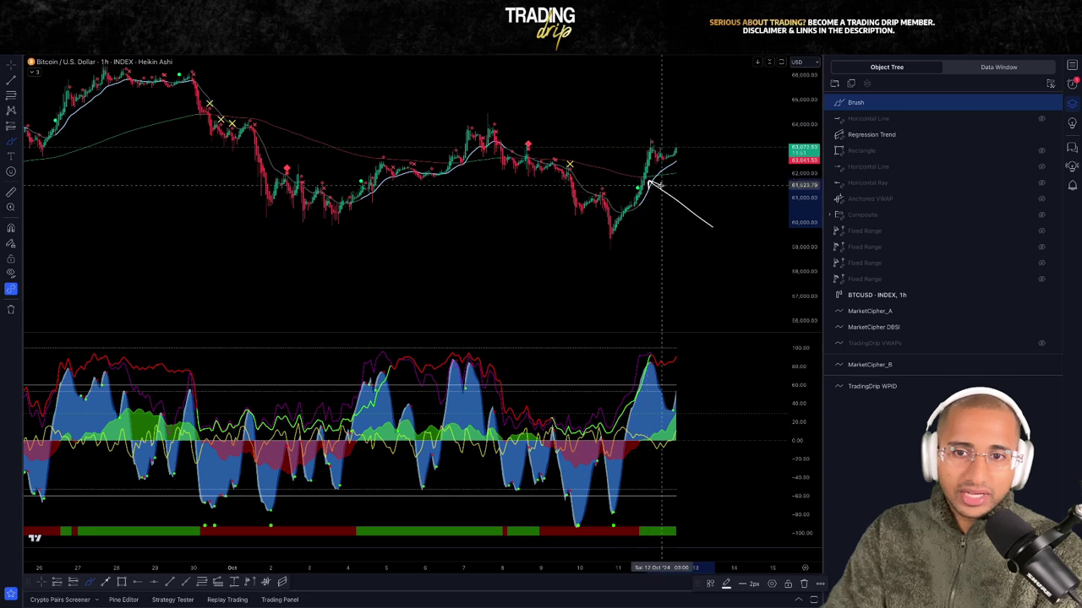
pyautogui.press('Delete')
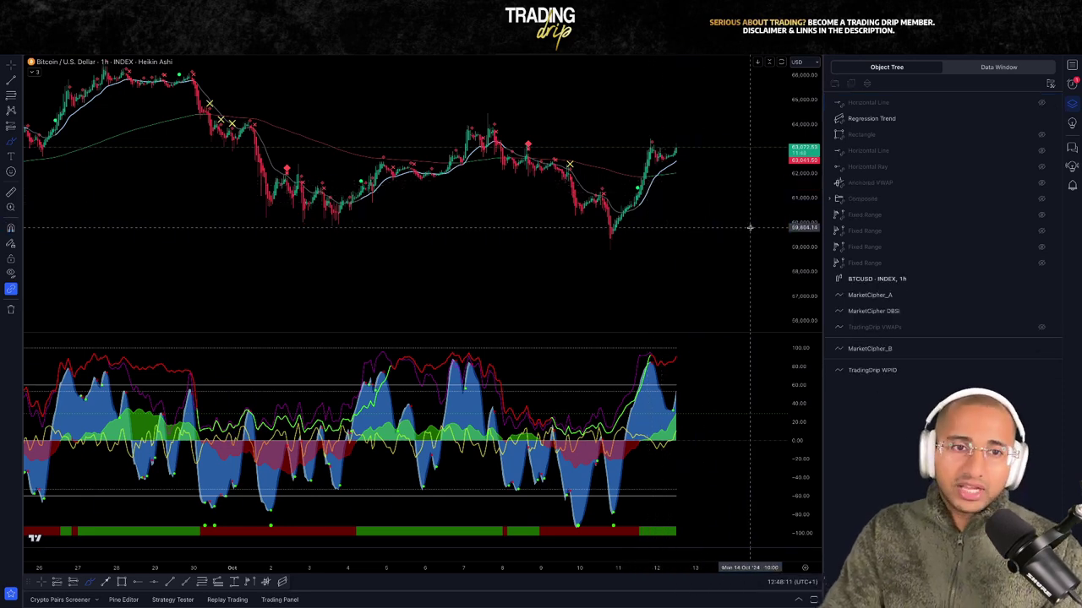
# - Draw a horizontal brush line at about 62,000 ahead of the latest 1h candle and try a spike-and-drop path onto it
pyautogui.moveTo(672, 174)
pyautogui.mouseDown()
pyautogui.moveTo(663, 149)
pyautogui.moveTo(670, 174)
pyautogui.mouseUp()
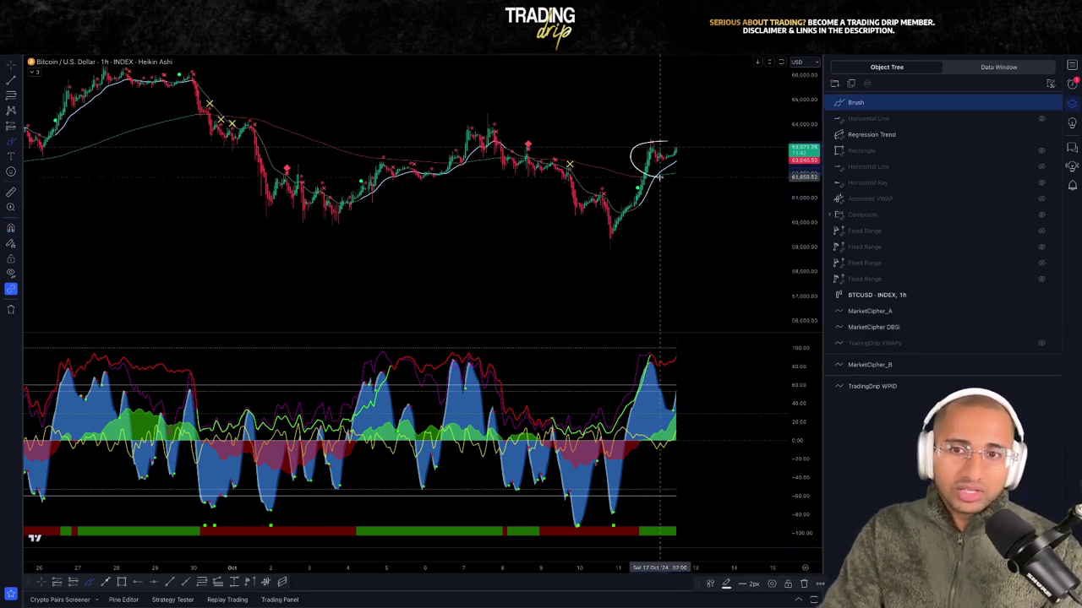
pyautogui.moveTo(663, 173); pyautogui.dragTo(778, 180)
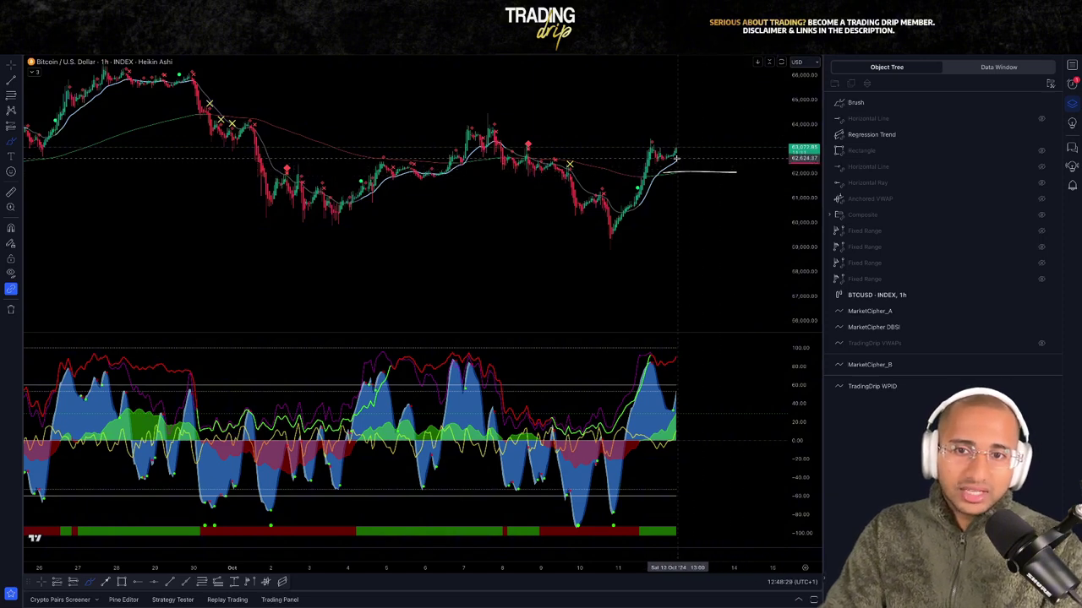
pyautogui.moveTo(674, 156)
pyautogui.mouseDown()
pyautogui.moveTo(677, 128)
pyautogui.moveTo(690, 170)
pyautogui.mouseUp()
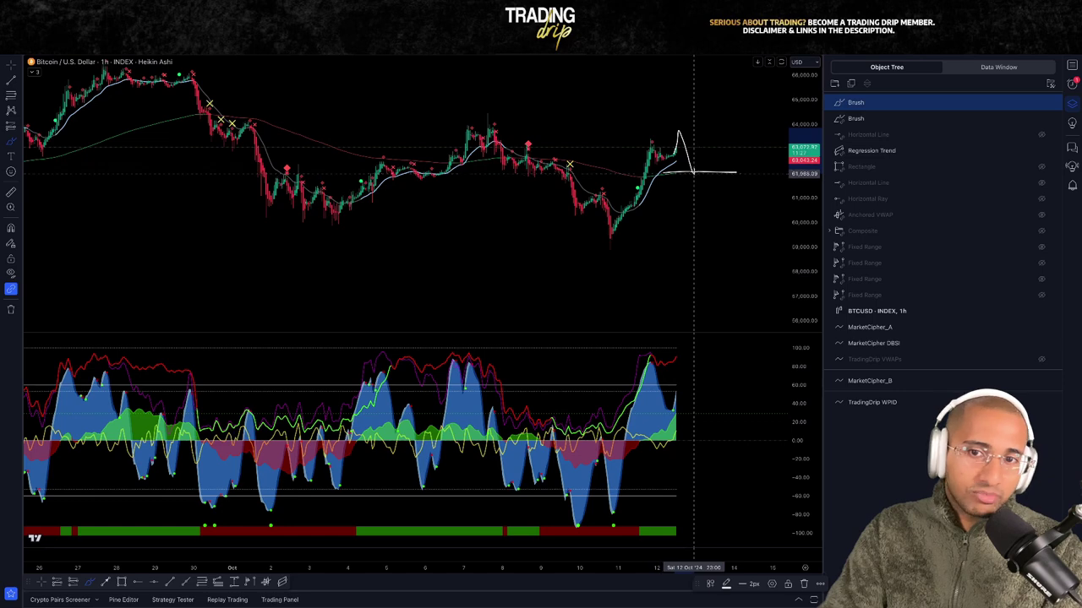
pyautogui.press('Delete')
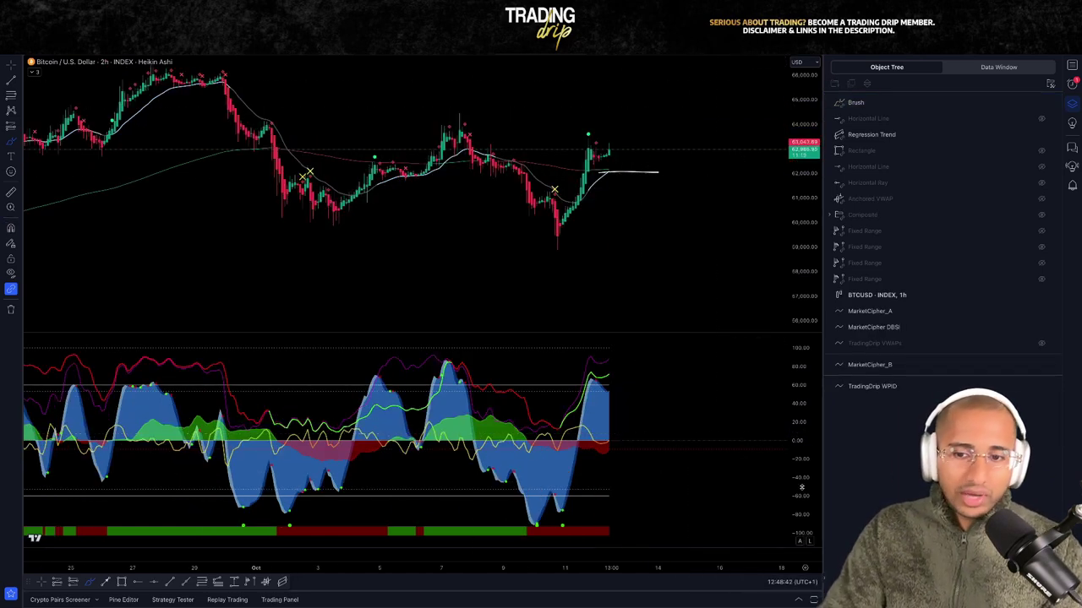
# - Mark the falling money flow in the 2h MarketCipher_B pane with a brush arrow and try a curve around its latest values
pyautogui.moveTo(803, 498); pyautogui.dragTo(801, 430)
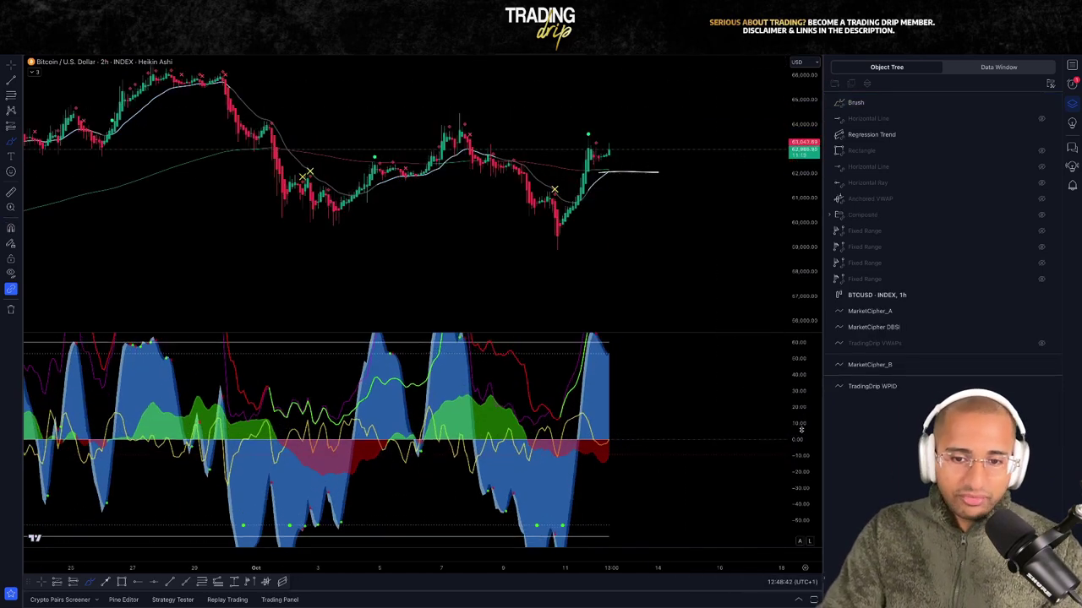
pyautogui.moveTo(524, 448)
pyautogui.mouseDown()
pyautogui.moveTo(621, 472)
pyautogui.moveTo(596, 484)
pyautogui.mouseUp()
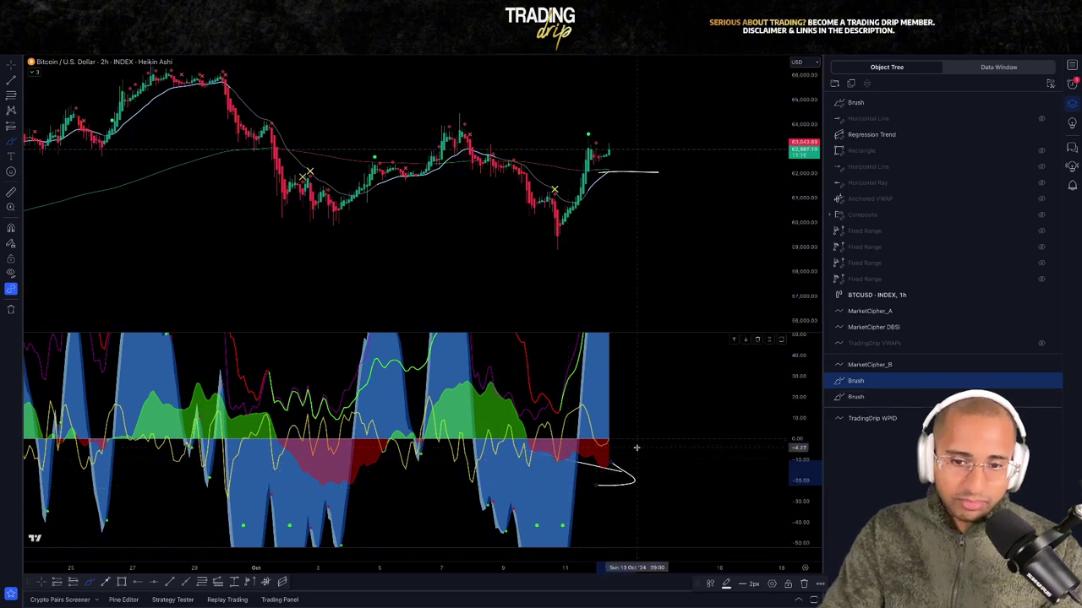
pyautogui.scroll(4, 636, 447)
pyautogui.moveTo(504, 437); pyautogui.dragTo(515, 450)
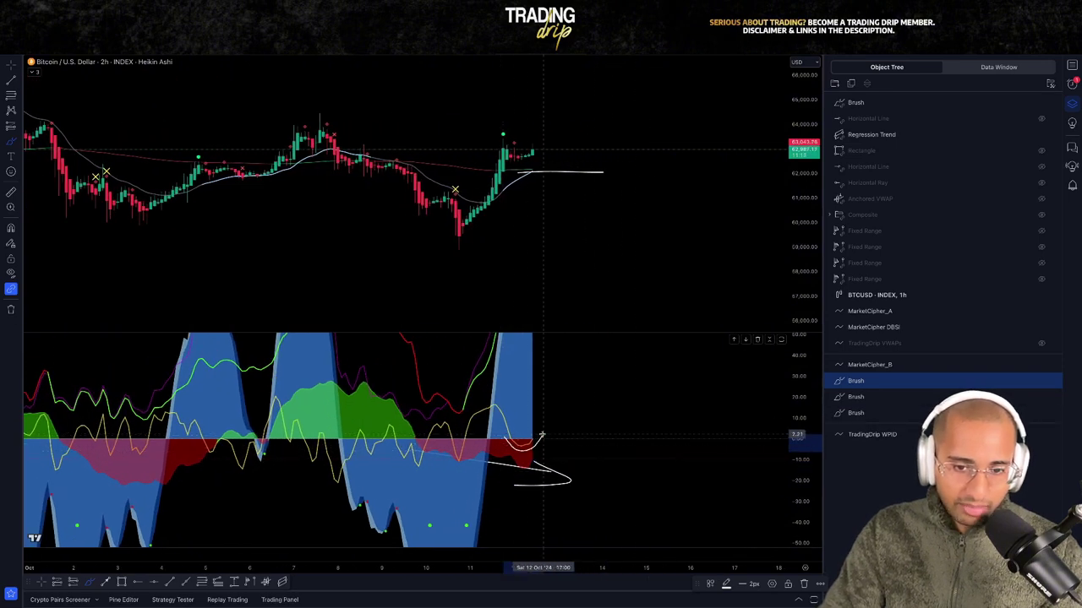
pyautogui.press('Delete')
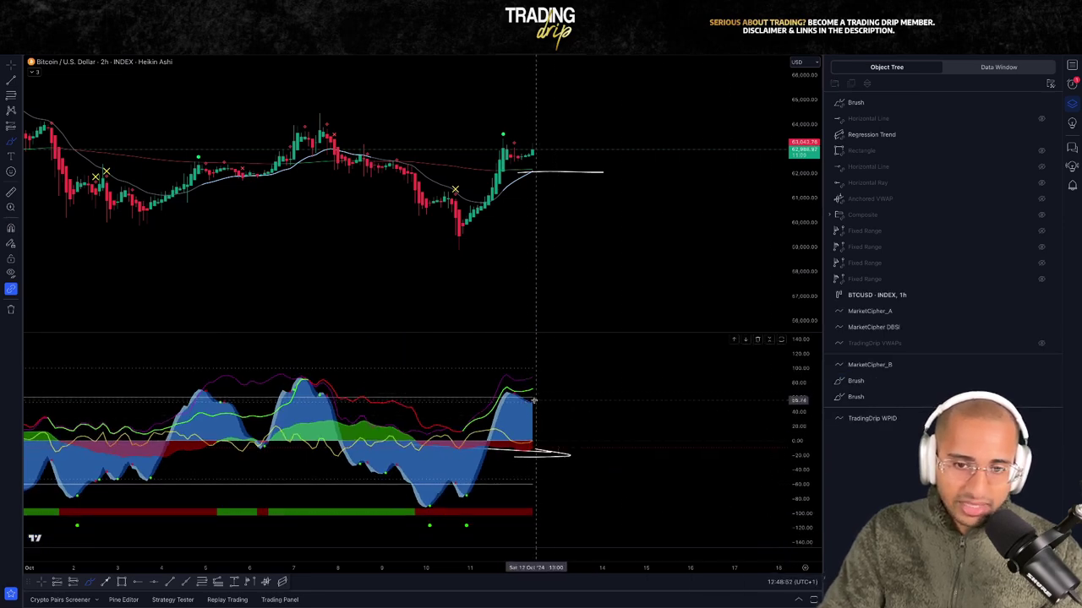
# - Sketch upward brush projections from the latest blue momentum wave and from the latest price
pyautogui.moveTo(535, 400); pyautogui.dragTo(569, 369)
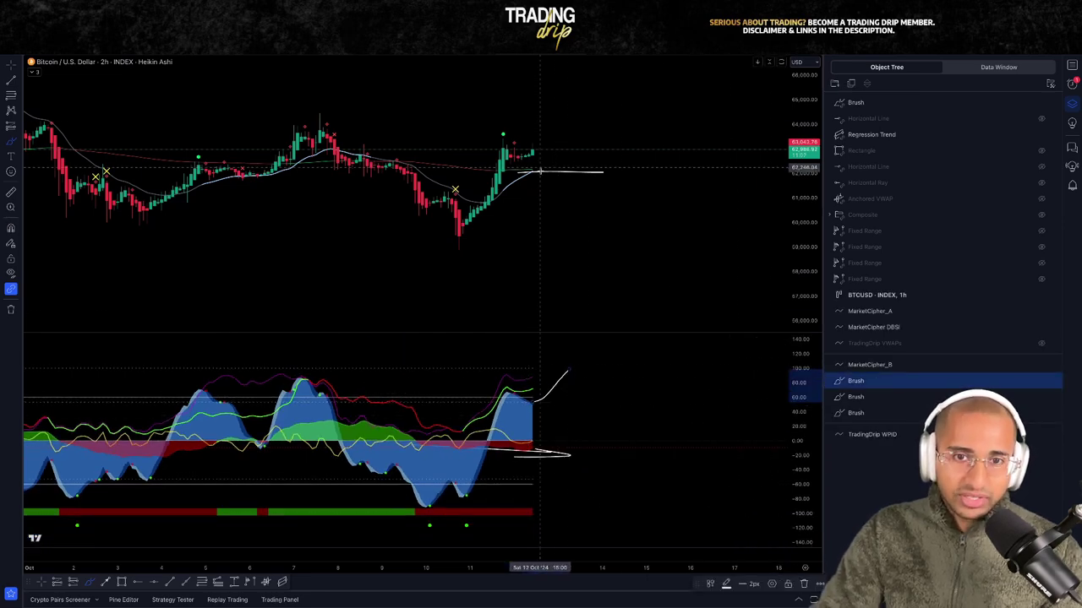
pyautogui.scroll(-3, 628, 123)
pyautogui.moveTo(617, 148)
pyautogui.mouseDown()
pyautogui.moveTo(635, 94)
pyautogui.moveTo(641, 108)
pyautogui.mouseUp()
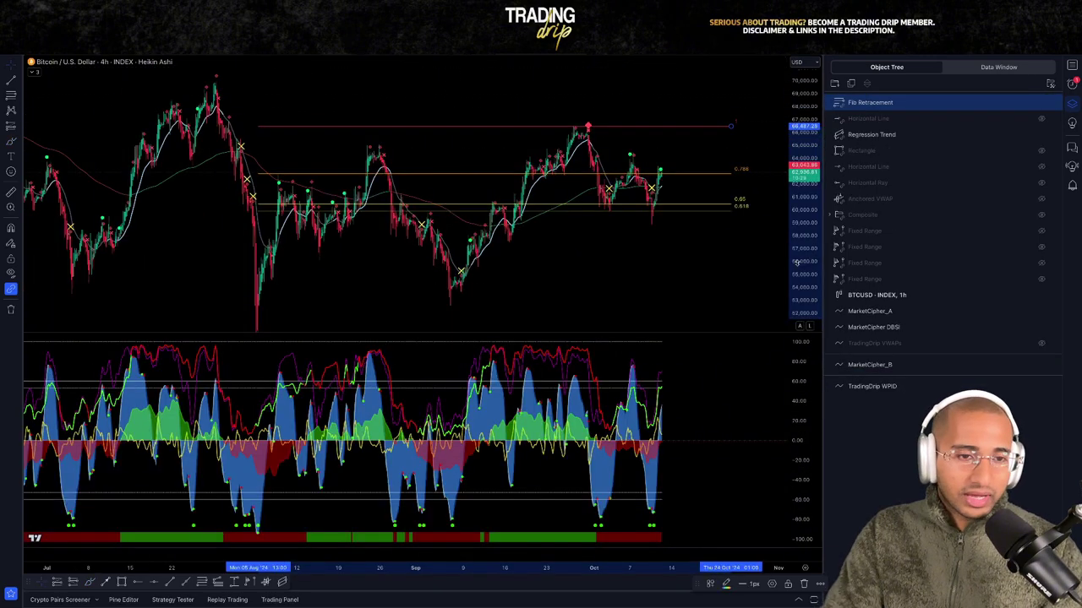
# - Enlarge the recent 4h price action and circle the two October lows at the Fib Retracement's 0.618 level with the Brush
pyautogui.moveTo(803, 267); pyautogui.dragTo(802, 143)
pyautogui.scroll(3, 720, 216)
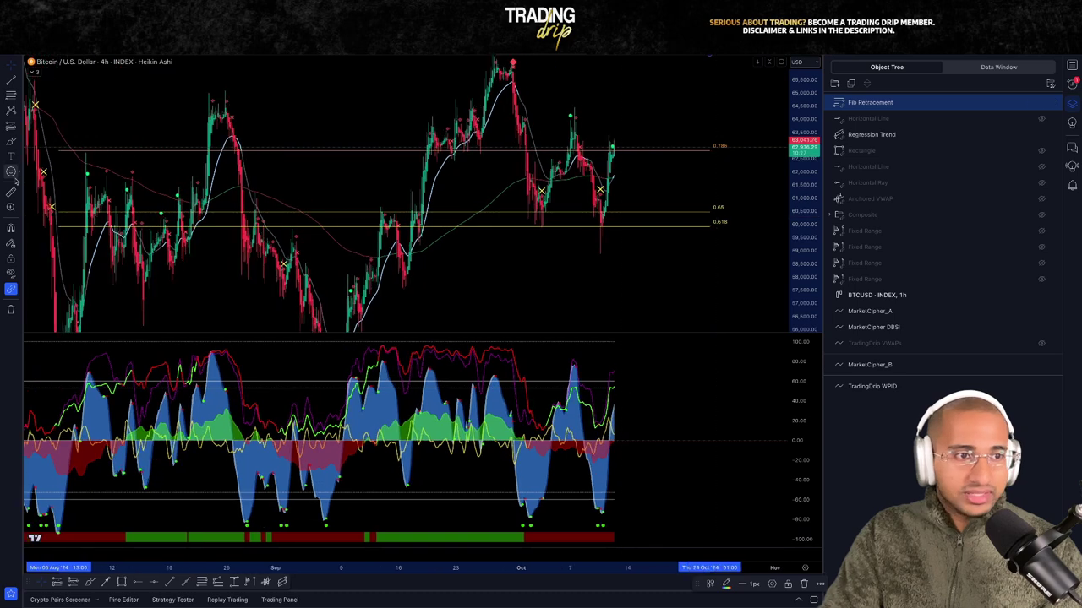
pyautogui.moveTo(535, 210); pyautogui.dragTo(531, 208)
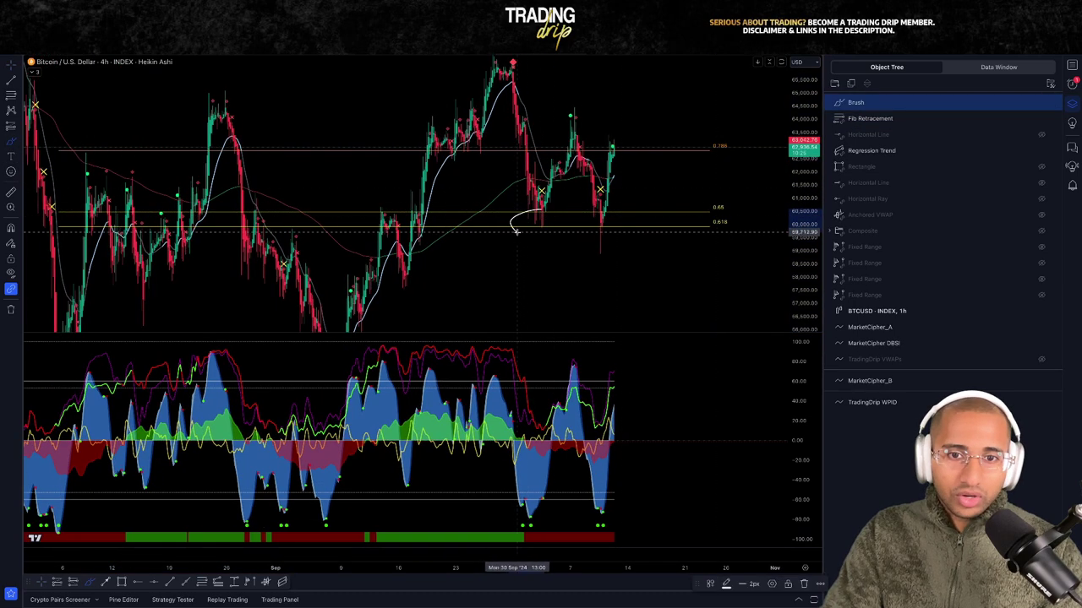
pyautogui.moveTo(614, 215); pyautogui.dragTo(598, 230)
pyautogui.hotkey('ctrl', 'z')
# - Draw a brush arrow to the second October low's wick and a horizontal brush line along the 0.618 level
pyautogui.moveTo(687, 286); pyautogui.dragTo(607, 253)
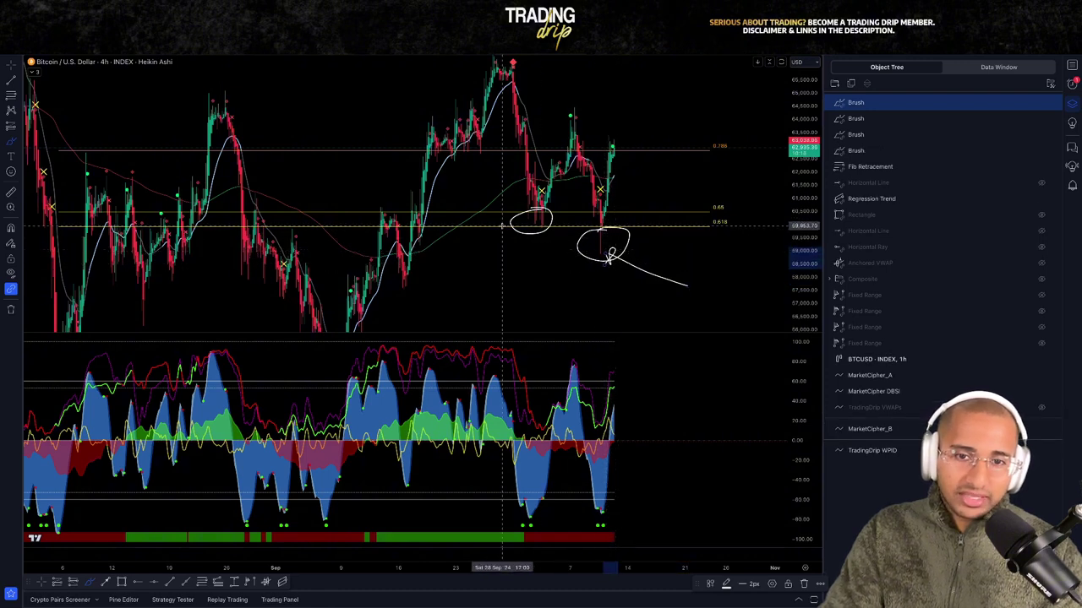
pyautogui.moveTo(505, 226); pyautogui.dragTo(665, 229)
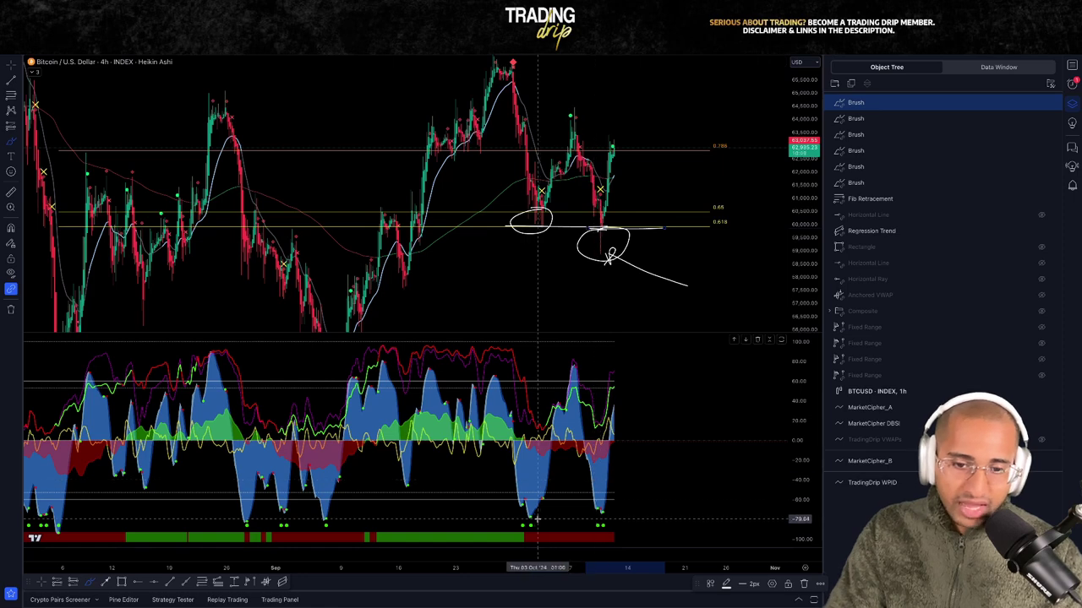
# - Draw a brush line under the two October momentum lows in MarketCipher_B and measure the price rebound from the second October low
pyautogui.moveTo(525, 523); pyautogui.dragTo(569, 513)
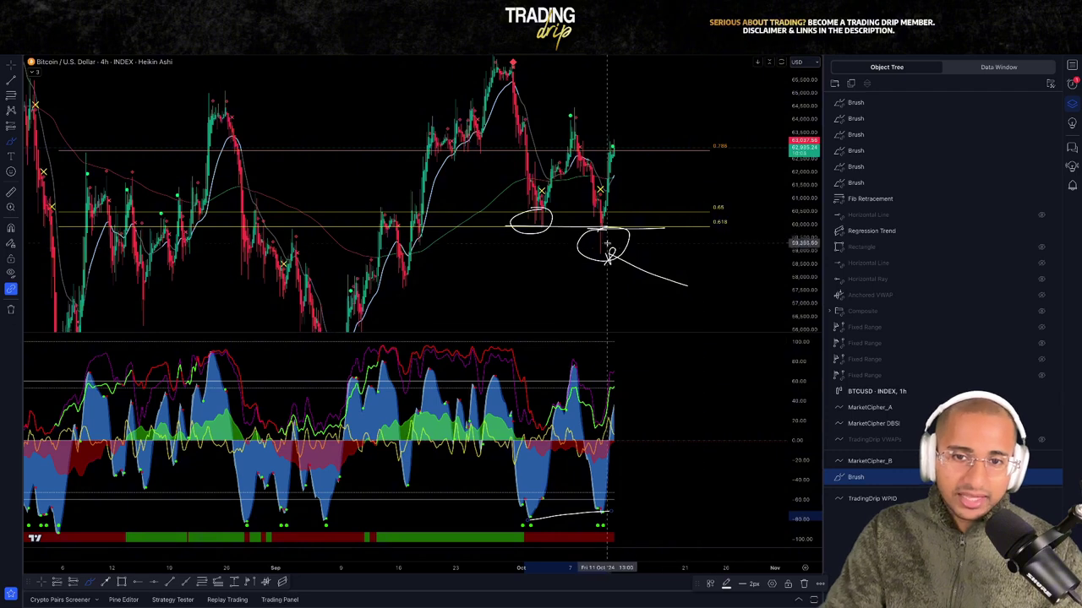
pyautogui.moveTo(607, 243)
pyautogui.mouseDown()
pyautogui.moveTo(651, 251)
pyautogui.moveTo(710, 237)
pyautogui.moveTo(651, 259)
pyautogui.mouseUp()
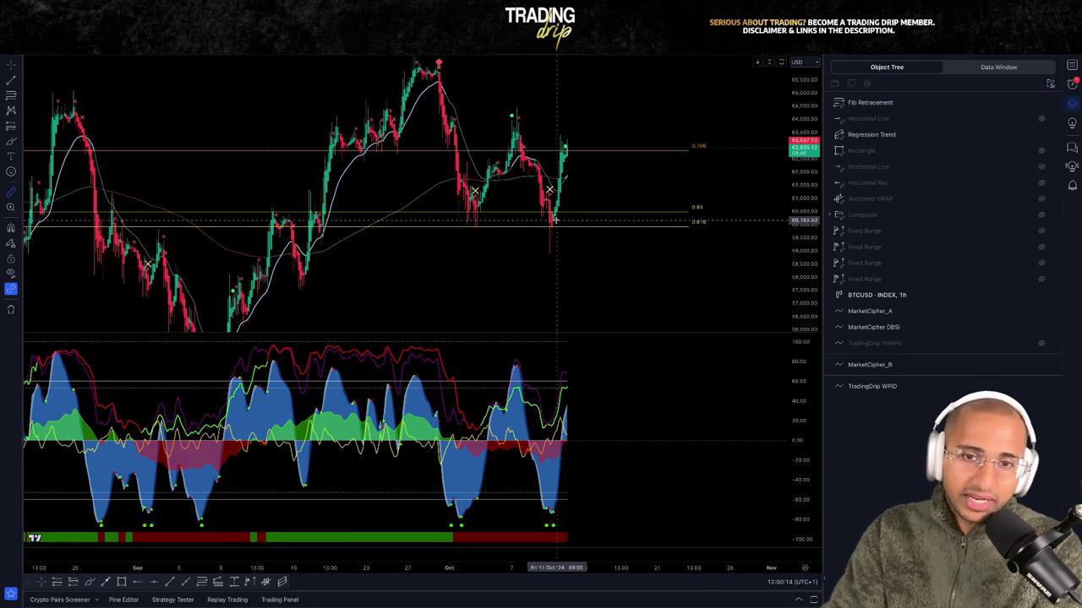
pyautogui.click(554, 219)
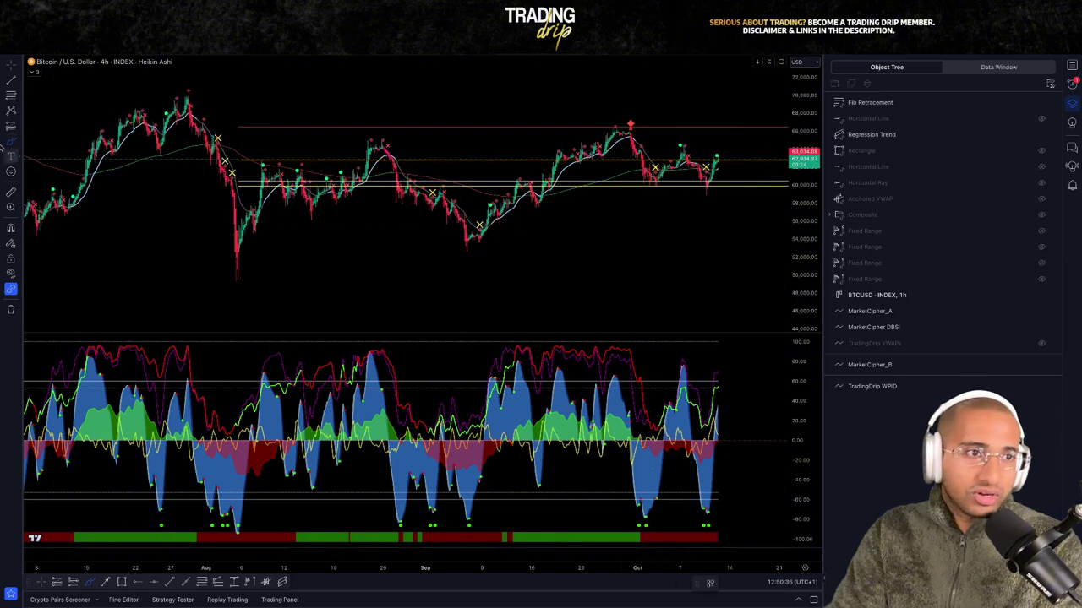
# - Overlay MSTR (MicroStrategy Incorporated) on the 4h Bitcoin chart for comparison and remove it once viewed
pyautogui.click(81, 45)
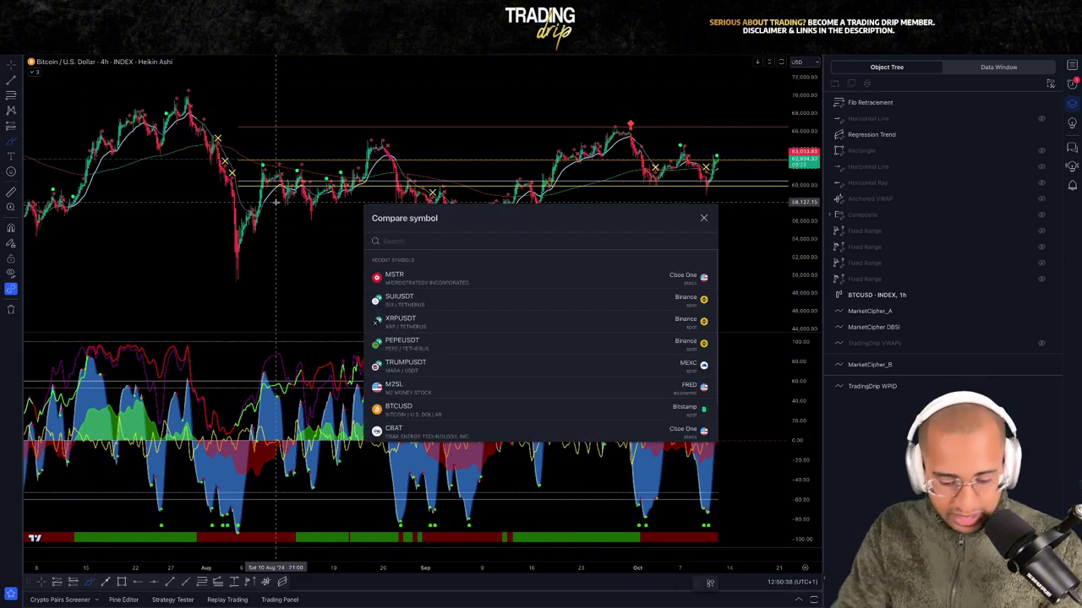
pyautogui.click(659, 278)
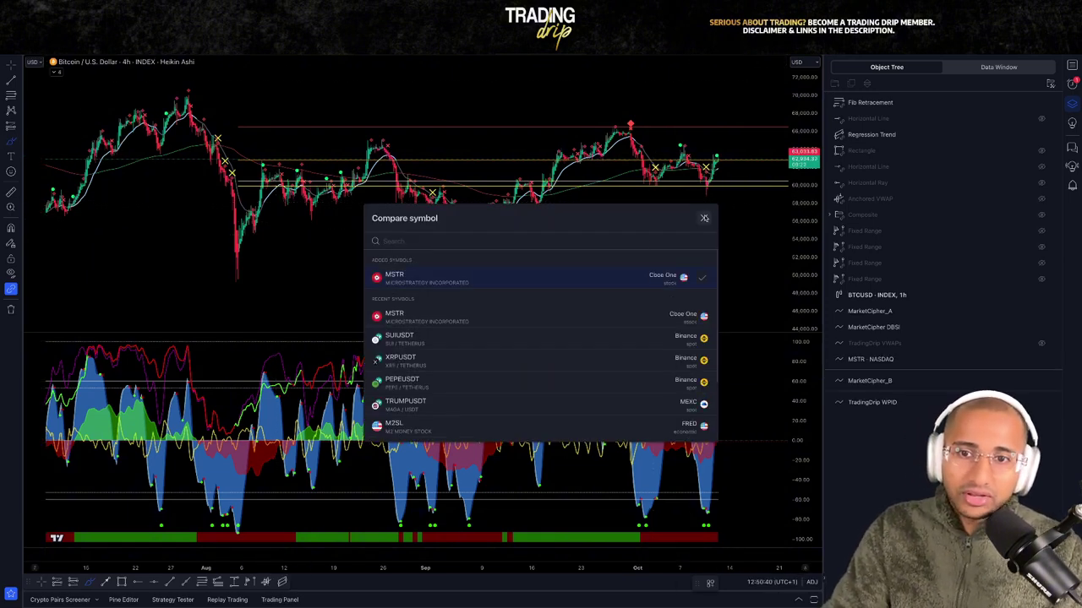
pyautogui.scroll(-5, 637, 99)
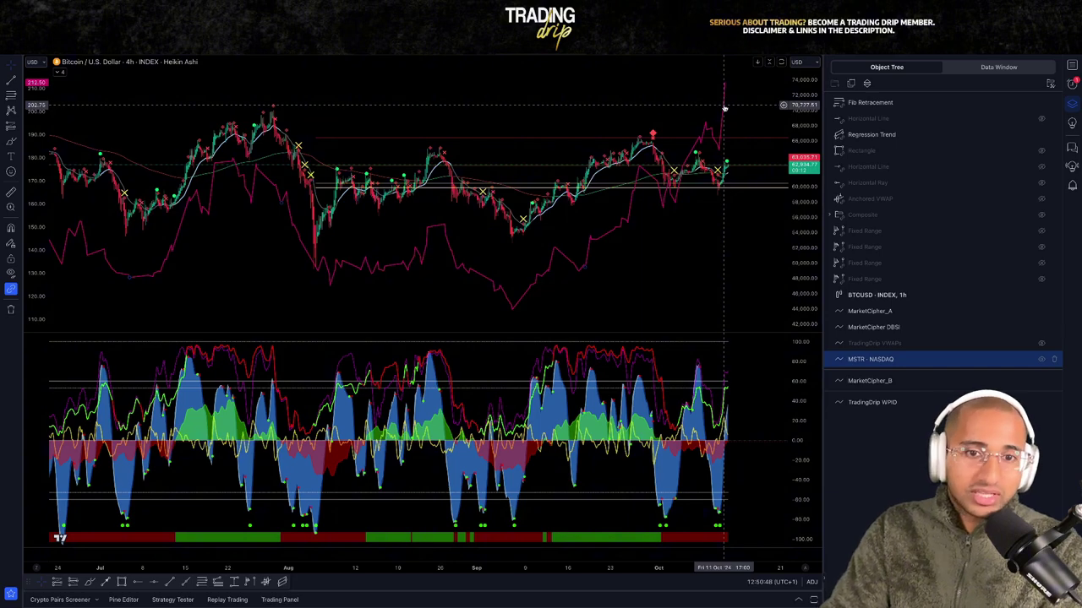
pyautogui.press('Delete')
pyautogui.scroll(3, 678, 252)
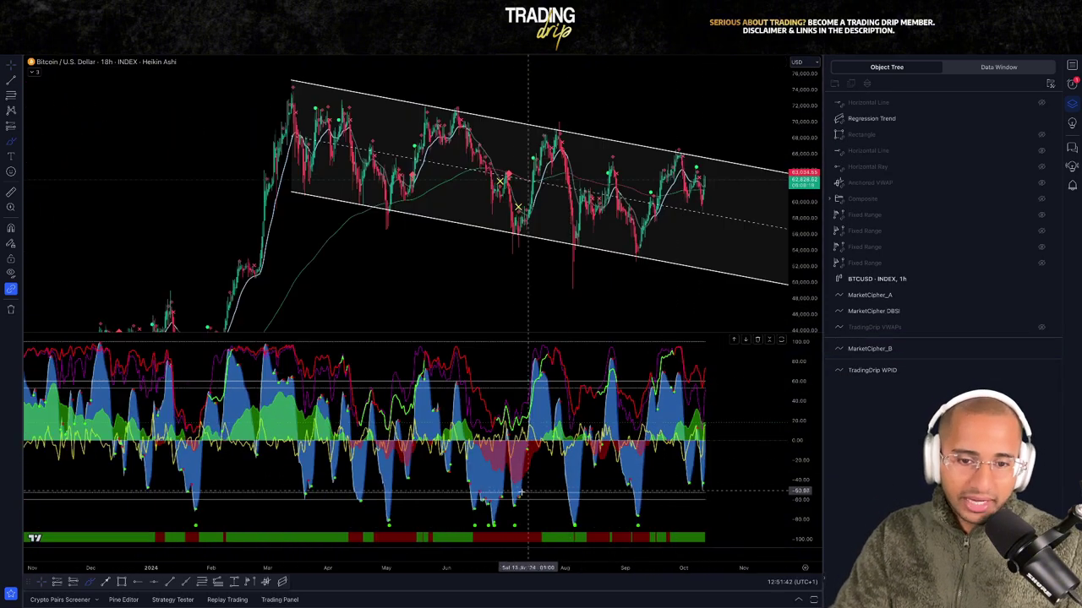
# - On the 18h MarketCipher_B pane, brush rising curves along the momentum lows and highs, then circle the latest green money flow with an upward arrow
pyautogui.moveTo(463, 507)
pyautogui.mouseDown()
pyautogui.moveTo(514, 522)
pyautogui.moveTo(674, 507)
pyautogui.moveTo(740, 459)
pyautogui.mouseUp()
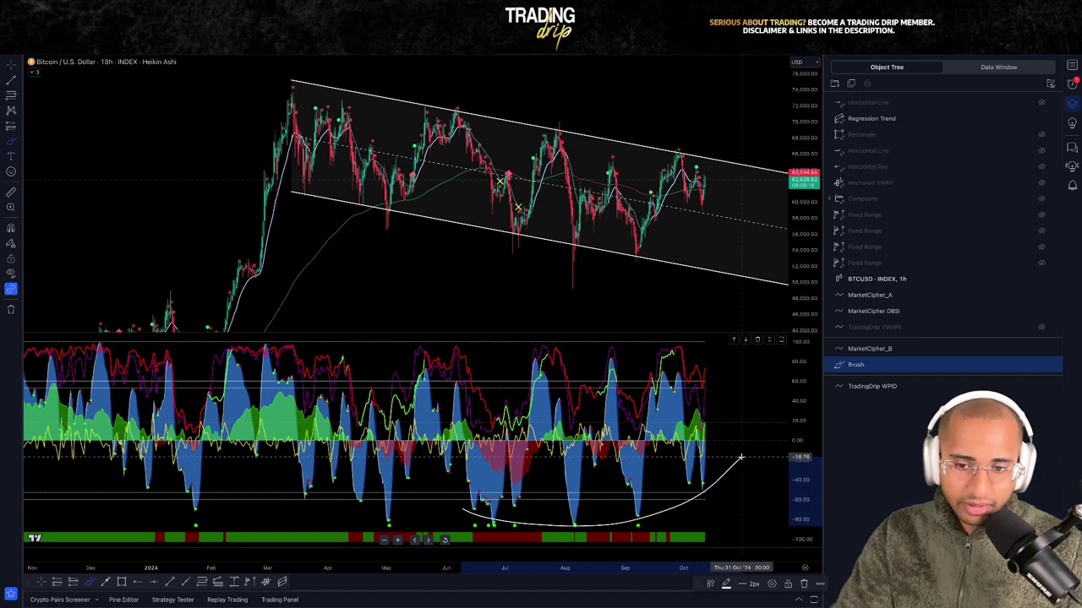
pyautogui.moveTo(433, 351); pyautogui.dragTo(654, 365)
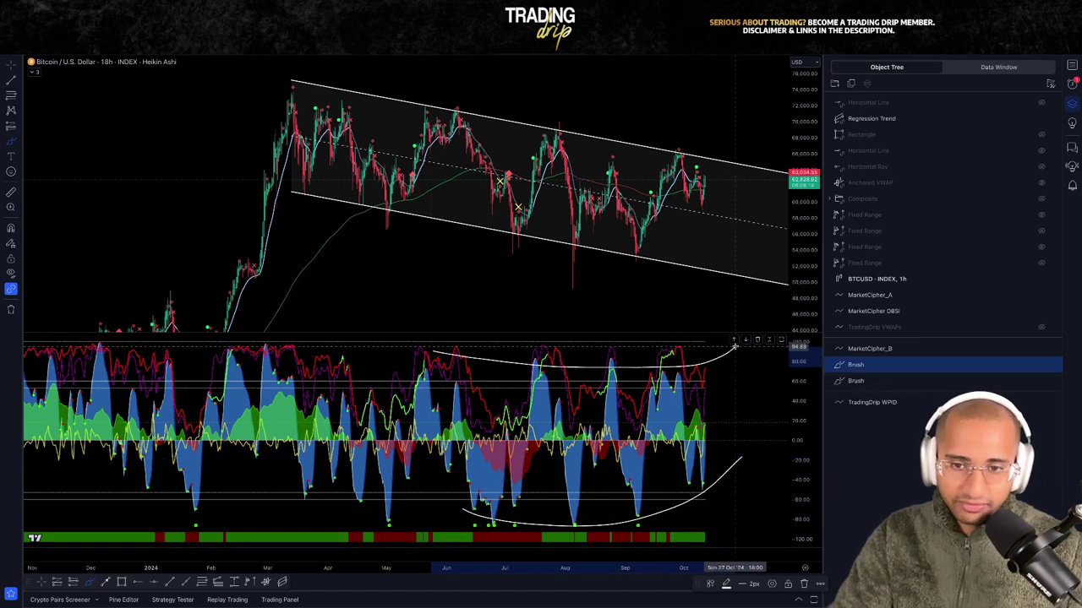
pyautogui.moveTo(645, 446)
pyautogui.mouseDown()
pyautogui.moveTo(720, 409)
pyautogui.moveTo(654, 441)
pyautogui.moveTo(696, 413)
pyautogui.mouseUp()
pyautogui.press('Delete')
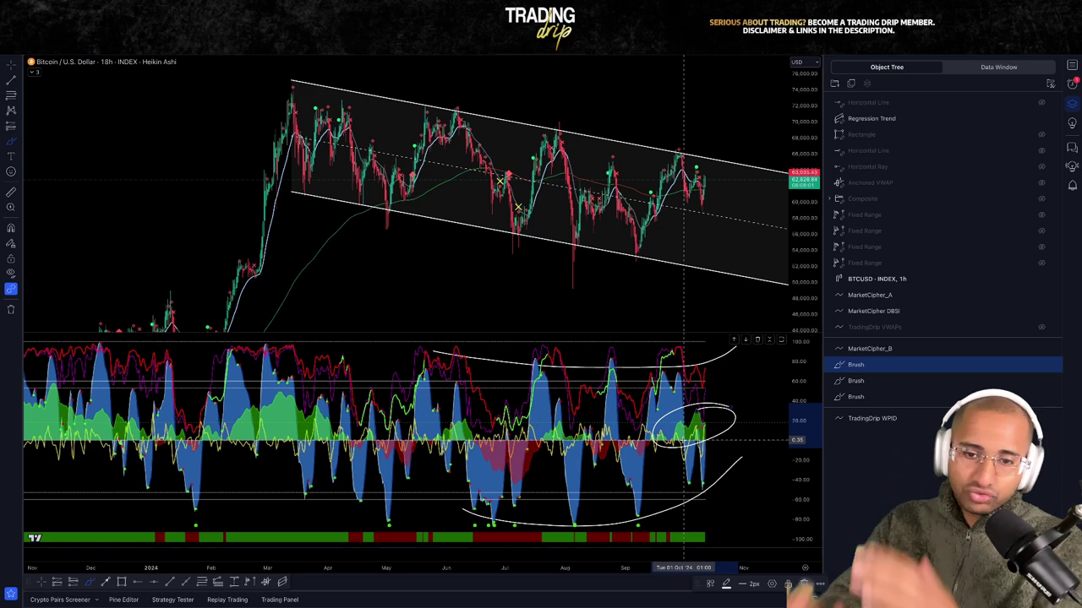
pyautogui.moveTo(703, 429); pyautogui.dragTo(708, 425)
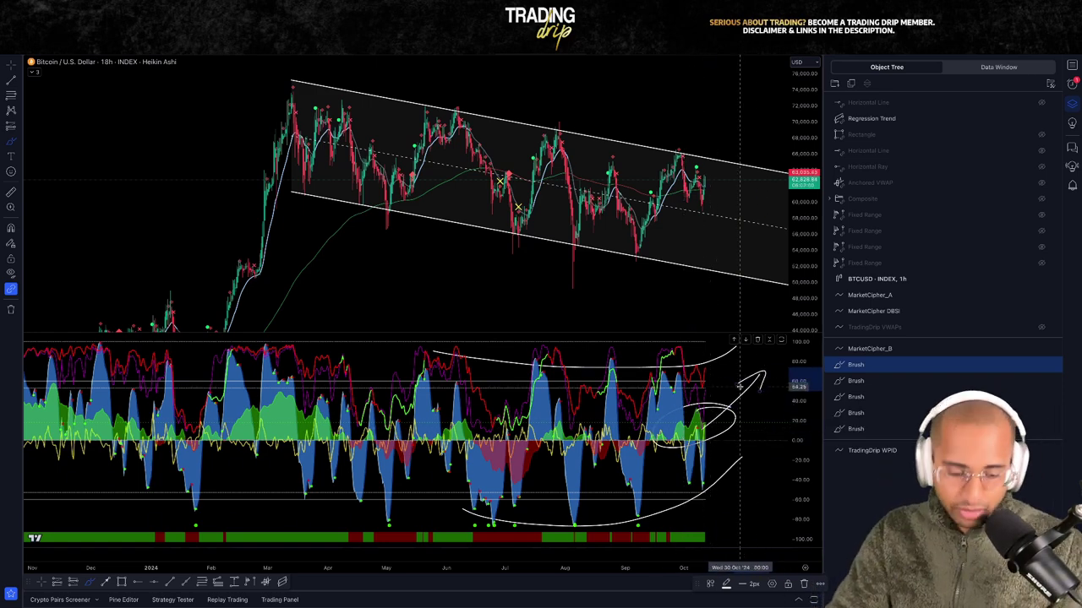
# - Undo the brush strokes in the MarketCipher_B pane and switch the chart to the 3D timeframe
pyautogui.hotkey('ctrl', 'z')
pyautogui.hotkey('ctrl', 'z')
pyautogui.hotkey('ctrl', 'z')
pyautogui.hotkey('ctrl', 'z')
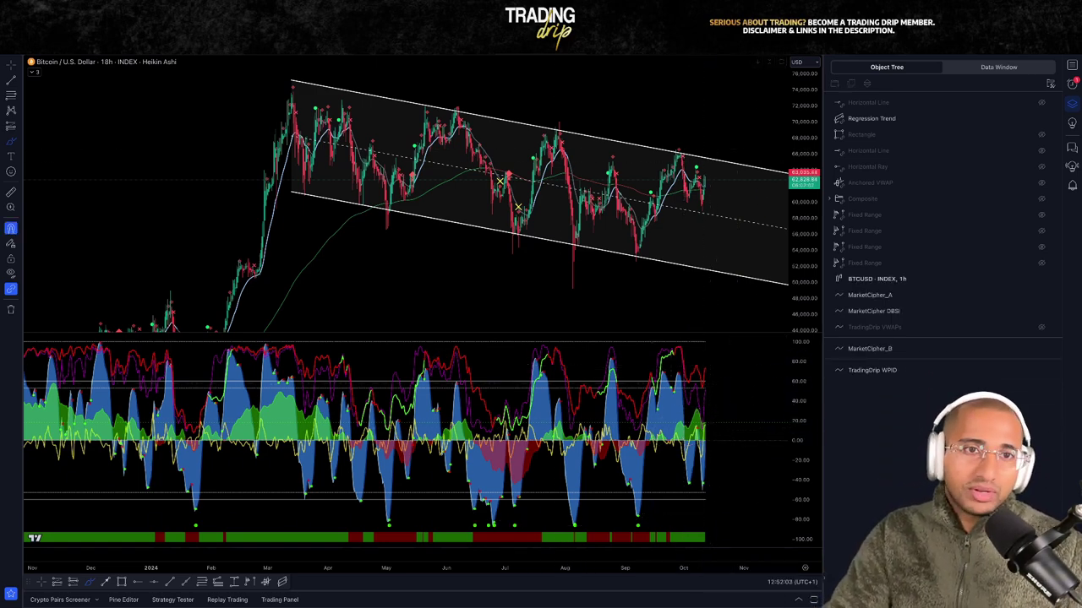
pyautogui.click(524, 42)
pyautogui.scroll(10, 666, 295)
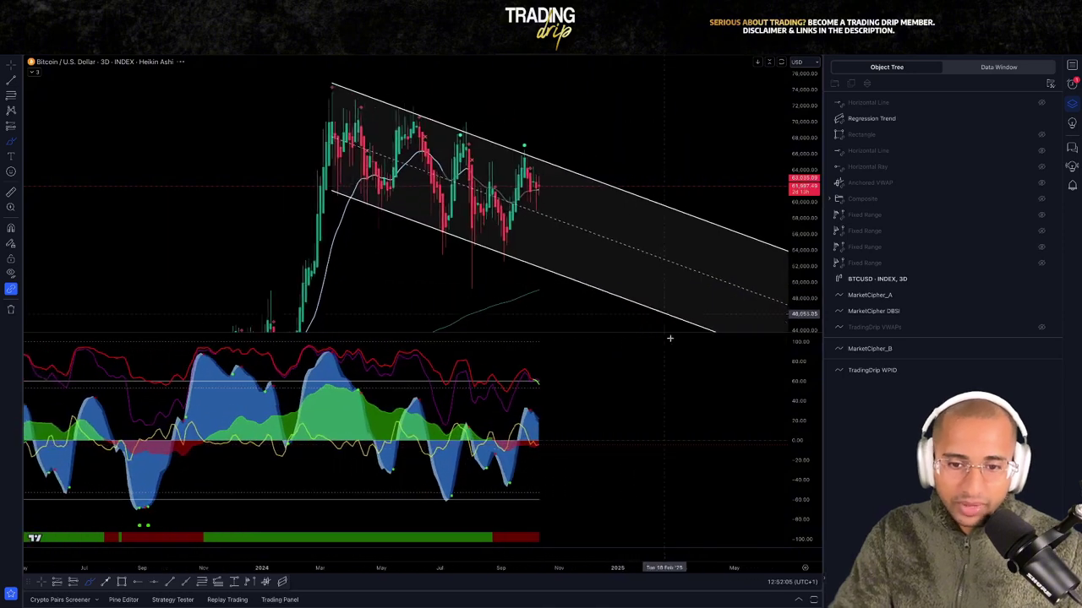
# - Stretch the MarketCipher_B scale around zero and sketch a brush projection of the red money flow rising back above zero
pyautogui.moveTo(796, 481); pyautogui.dragTo(793, 302)
pyautogui.moveTo(465, 463); pyautogui.dragTo(558, 415)
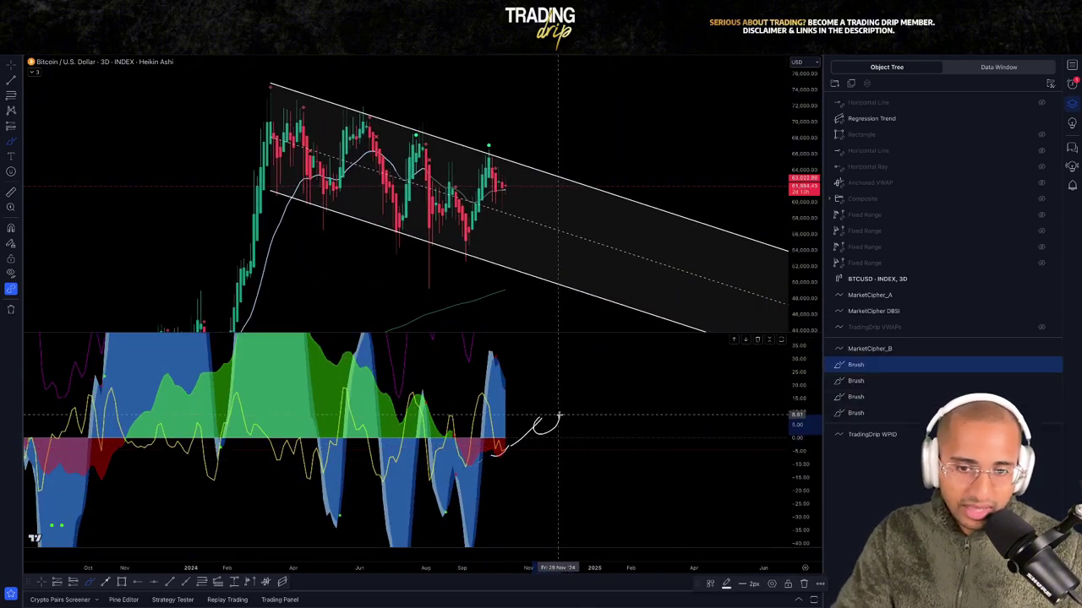
pyautogui.scroll(-3, 559, 455)
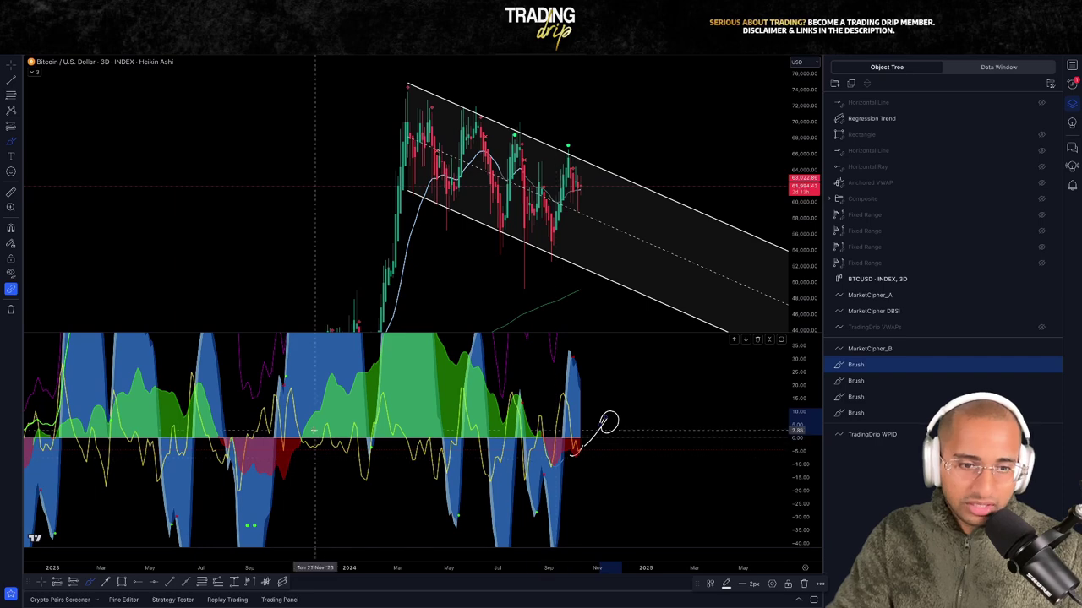
# - Mark the late-2023 money flow cross above zero with the Brush and sketch the price rally that followed it
pyautogui.moveTo(298, 435)
pyautogui.mouseDown()
pyautogui.moveTo(320, 442)
pyautogui.moveTo(297, 443)
pyautogui.mouseUp()
pyautogui.moveTo(806, 186); pyautogui.dragTo(804, 304)
pyautogui.moveTo(278, 304); pyautogui.dragTo(446, 164)
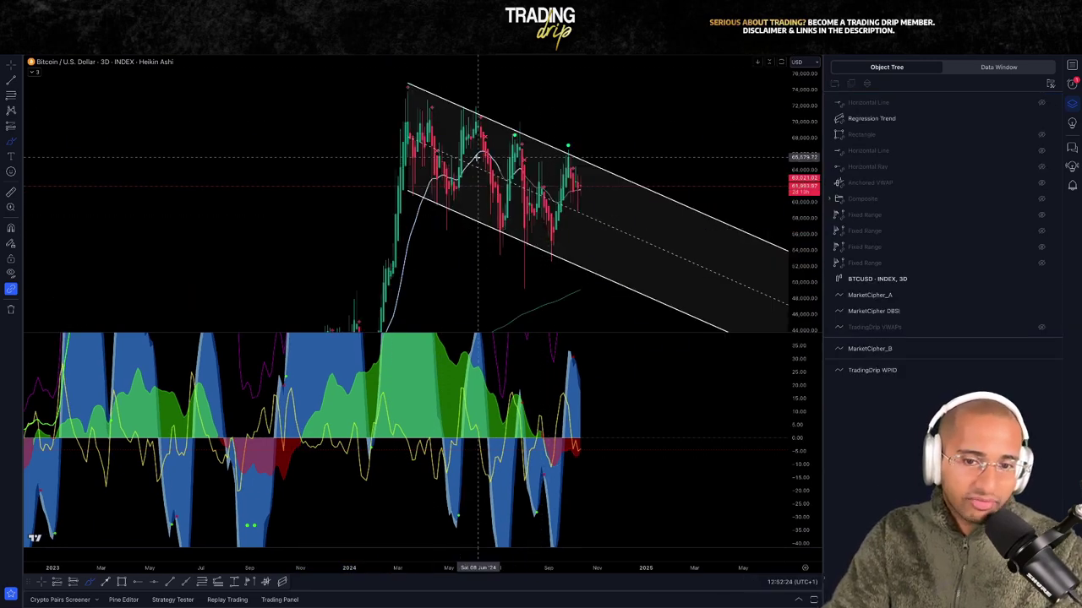
# - Enlarge the latest 3D bars, draw a brush arrow to the newest blue momentum wave and trace its decline
pyautogui.scroll(3, 609, 398)
pyautogui.scroll(3, 589, 407)
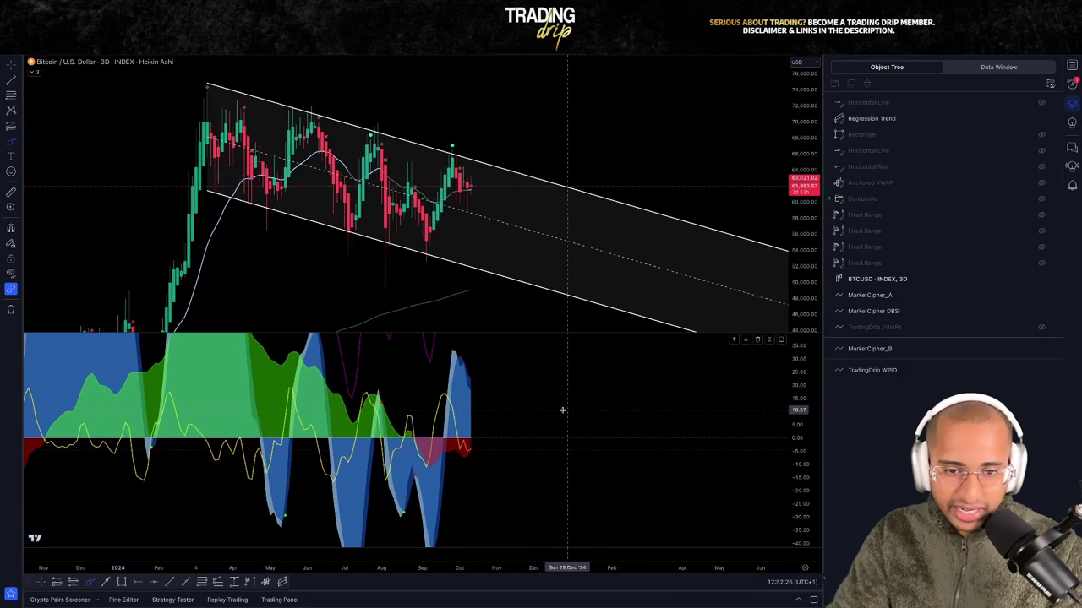
pyautogui.moveTo(551, 370)
pyautogui.mouseDown()
pyautogui.moveTo(456, 386)
pyautogui.moveTo(492, 392)
pyautogui.mouseUp()
pyautogui.moveTo(434, 355); pyautogui.dragTo(437, 367)
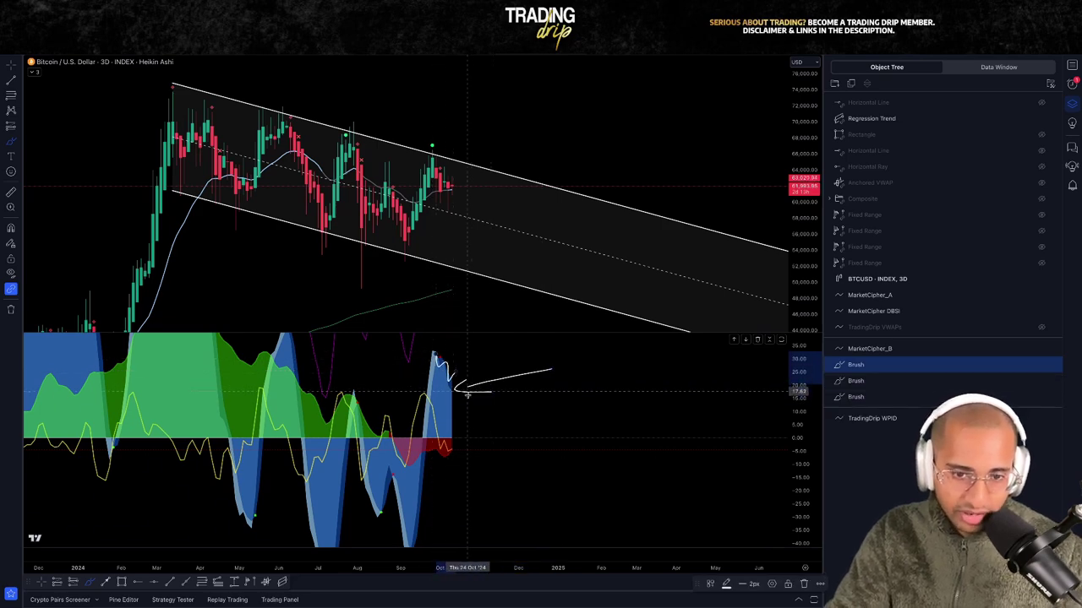
# - Circle the zero line beside the latest money flow and sketch upward brush projections from the momentum wave and the money flow
pyautogui.moveTo(455, 448); pyautogui.dragTo(463, 437)
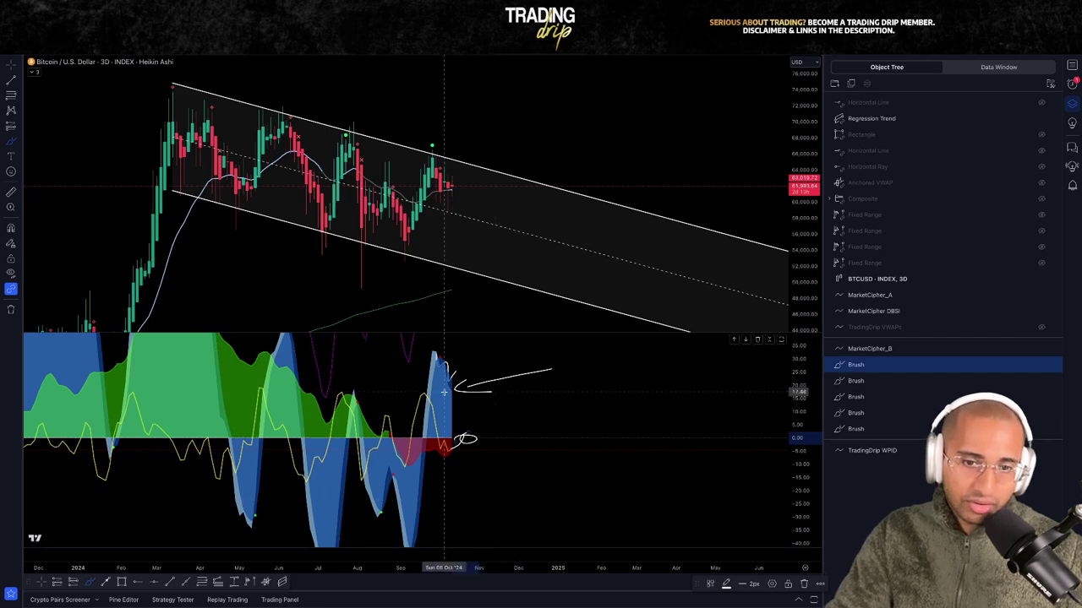
pyautogui.moveTo(455, 391); pyautogui.dragTo(483, 354)
pyautogui.scroll(-5, 471, 274)
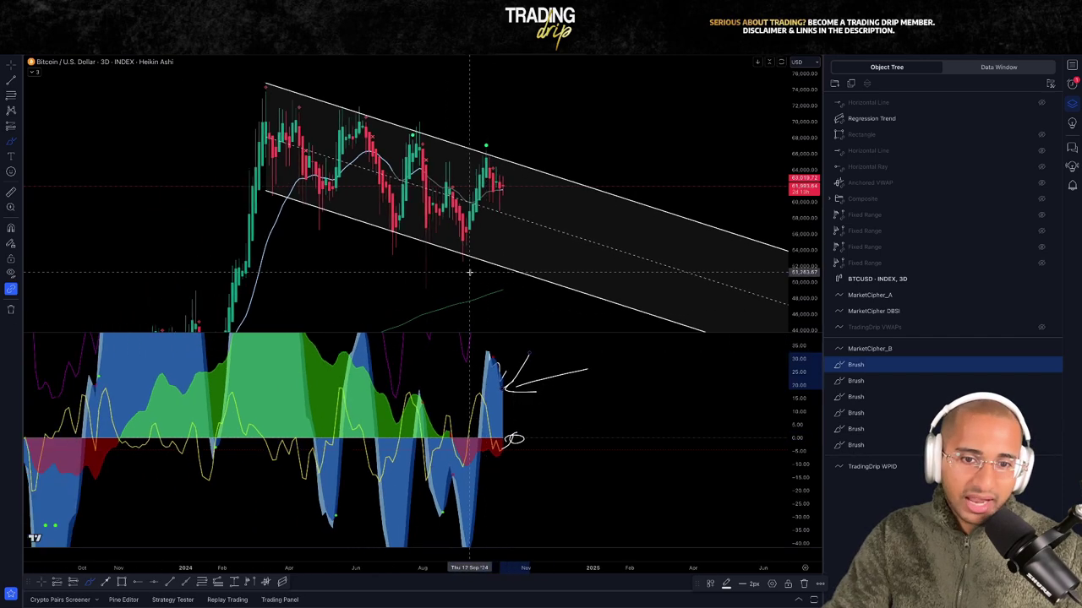
pyautogui.moveTo(560, 455); pyautogui.dragTo(599, 429)
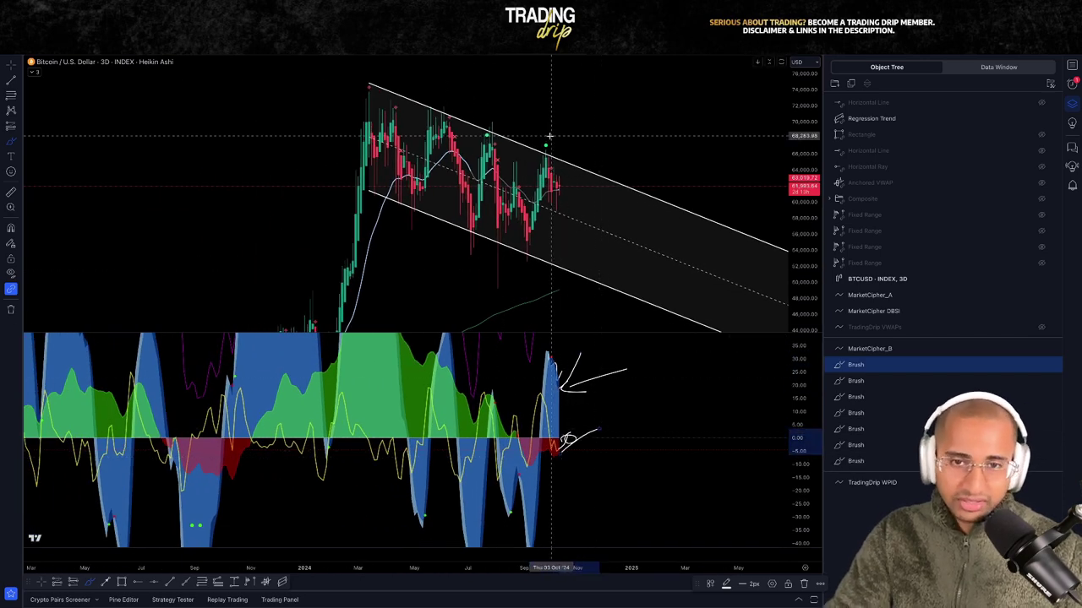
# - Maximise the price pane and sketch a brush path breaking above the channel, retesting its upper edge and rising to about 76,000
pyautogui.scroll(3, 665, 145)
pyautogui.doubleClick(664, 145)
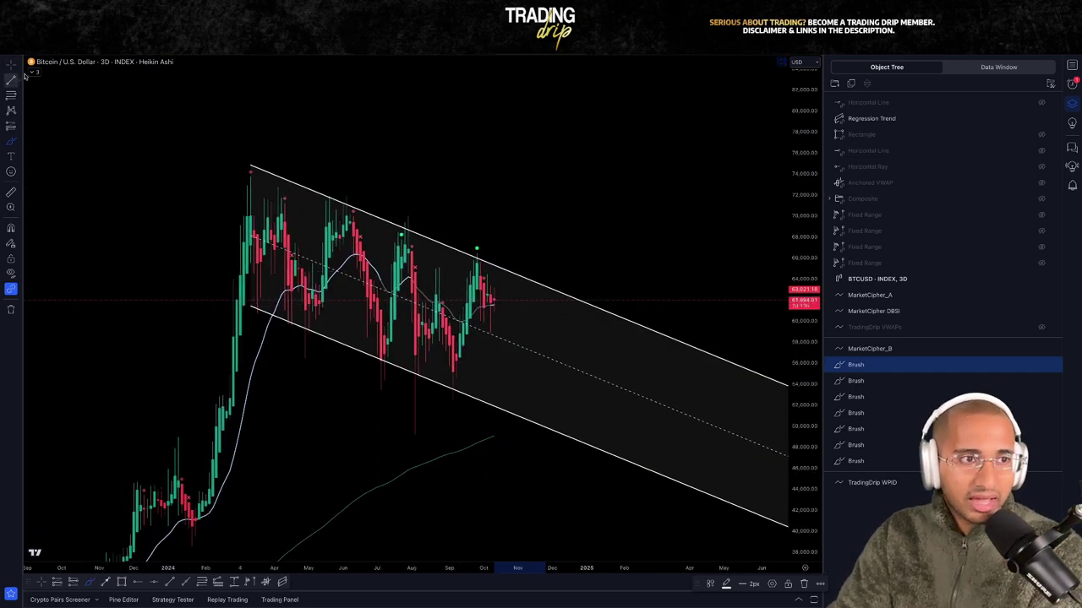
pyautogui.moveTo(494, 298)
pyautogui.mouseDown()
pyautogui.moveTo(526, 230)
pyautogui.moveTo(538, 283)
pyautogui.moveTo(584, 160)
pyautogui.mouseUp()
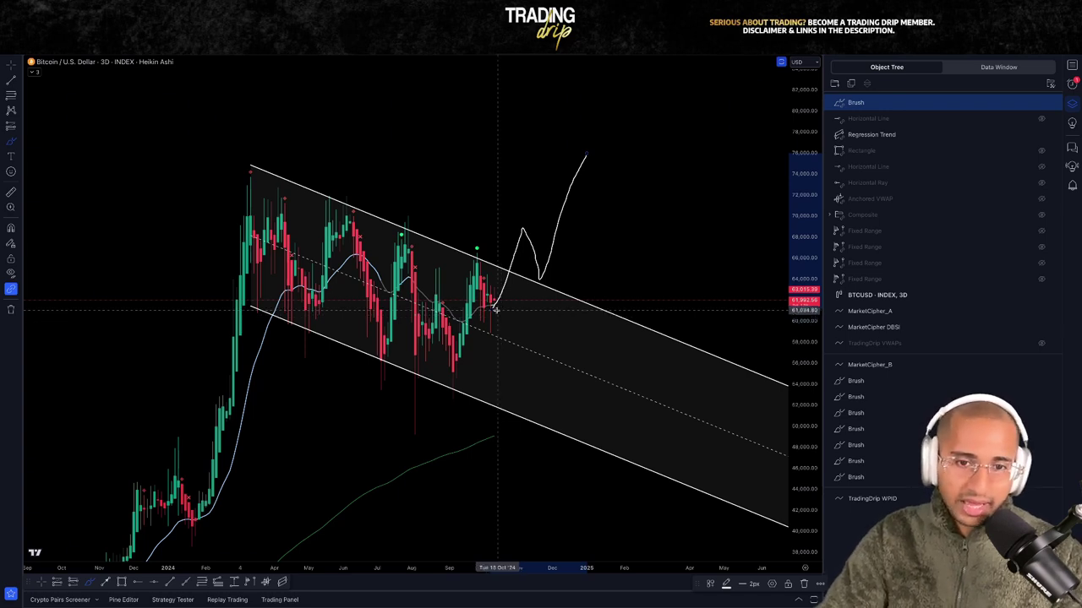
# - Sketch a brush drop from the current price to the channel's lower edge near 52,000, circle that zone and undo the last two strokes
pyautogui.moveTo(498, 314); pyautogui.dragTo(523, 395)
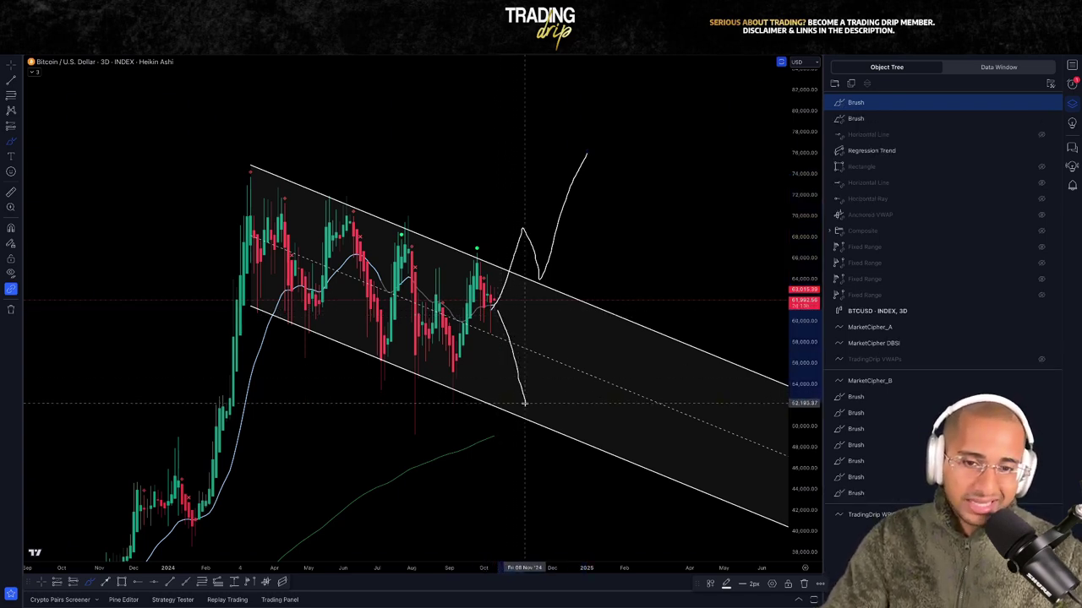
pyautogui.moveTo(528, 357)
pyautogui.mouseDown()
pyautogui.moveTo(482, 376)
pyautogui.moveTo(541, 359)
pyautogui.moveTo(493, 363)
pyautogui.mouseUp()
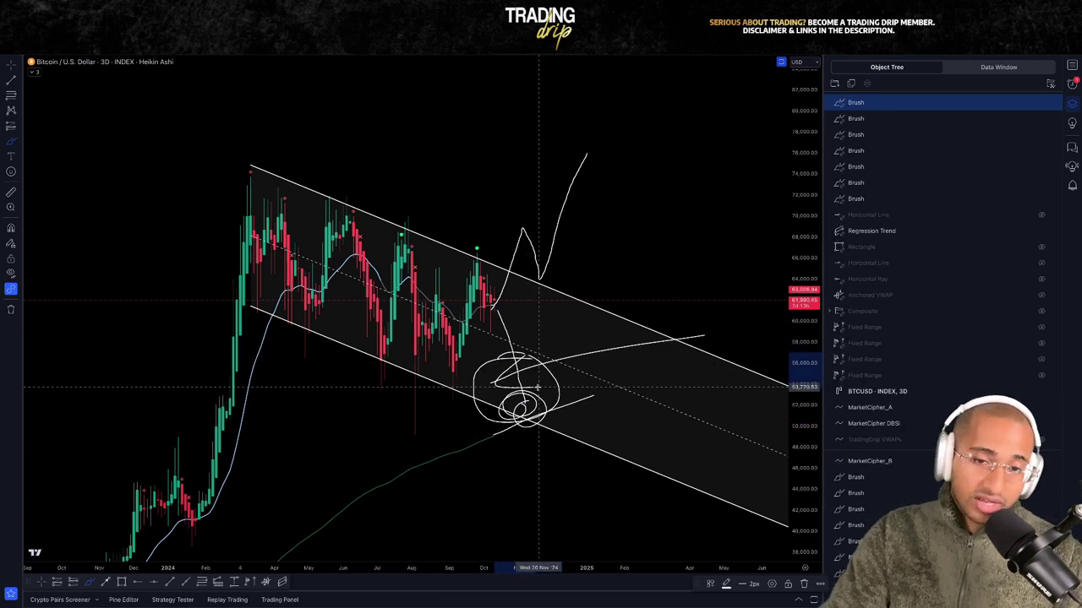
pyautogui.hotkey('ctrl', 'z')
pyautogui.hotkey('ctrl', 'z')
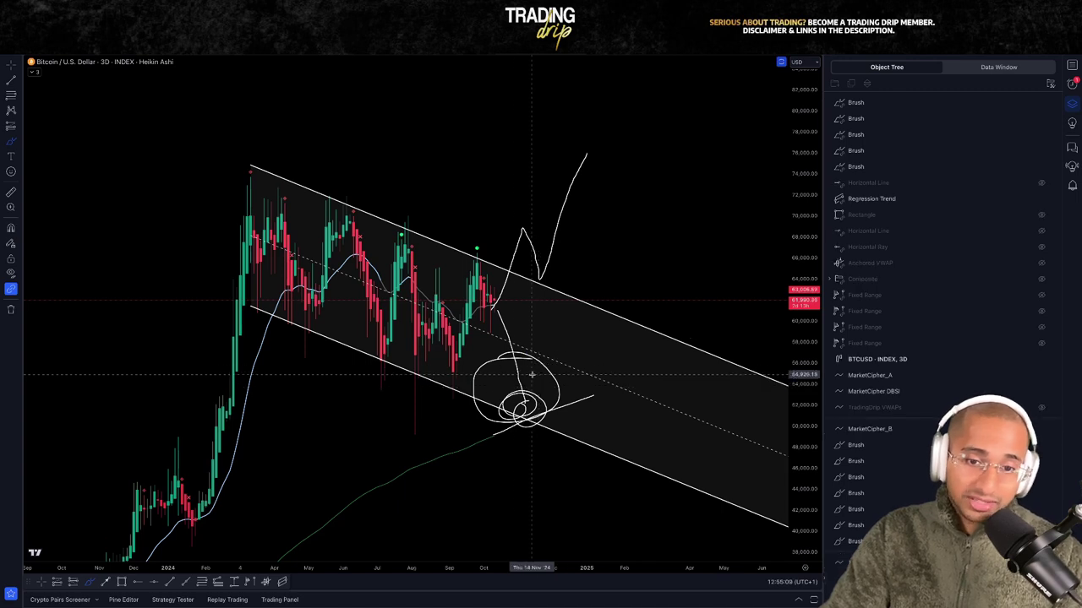
pyautogui.moveTo(538, 387); pyautogui.dragTo(501, 393)
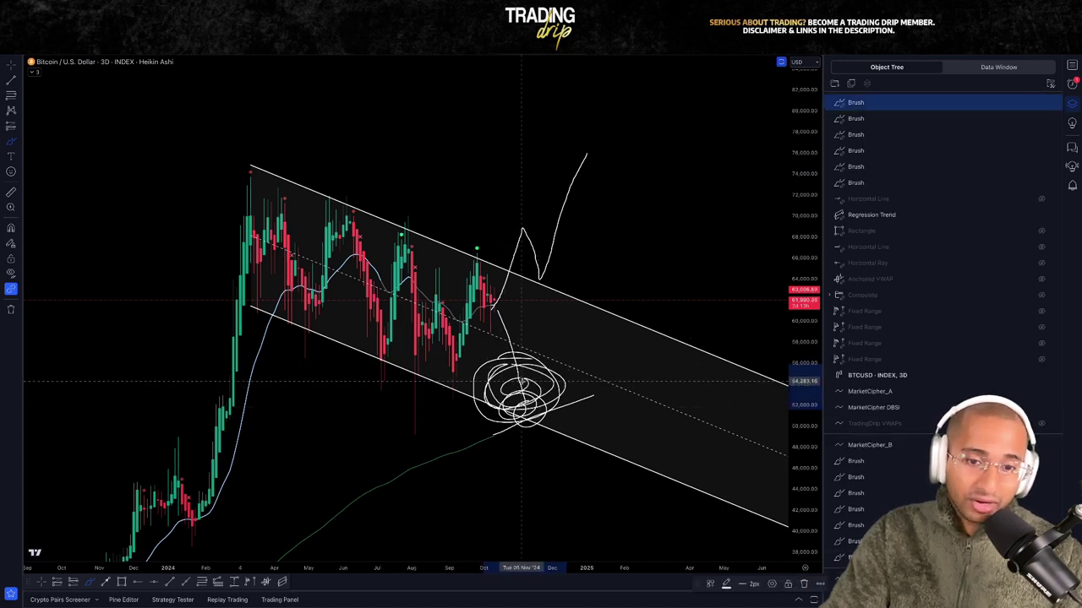
pyautogui.hotkey('ctrl', 'z')
pyautogui.moveTo(501, 288); pyautogui.dragTo(495, 285)
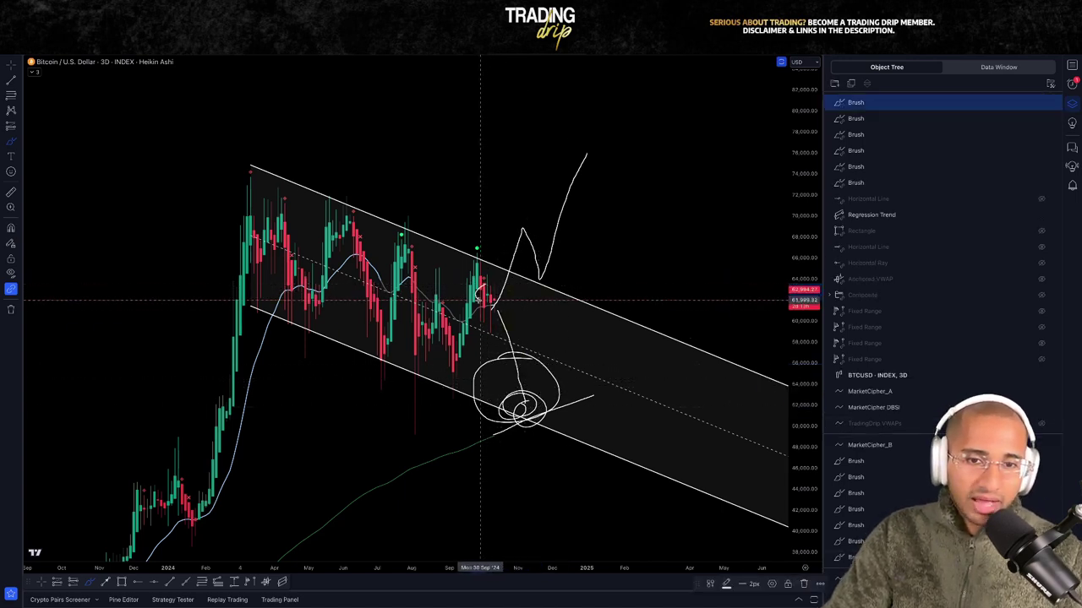
pyautogui.hotkey('ctrl', 'z')
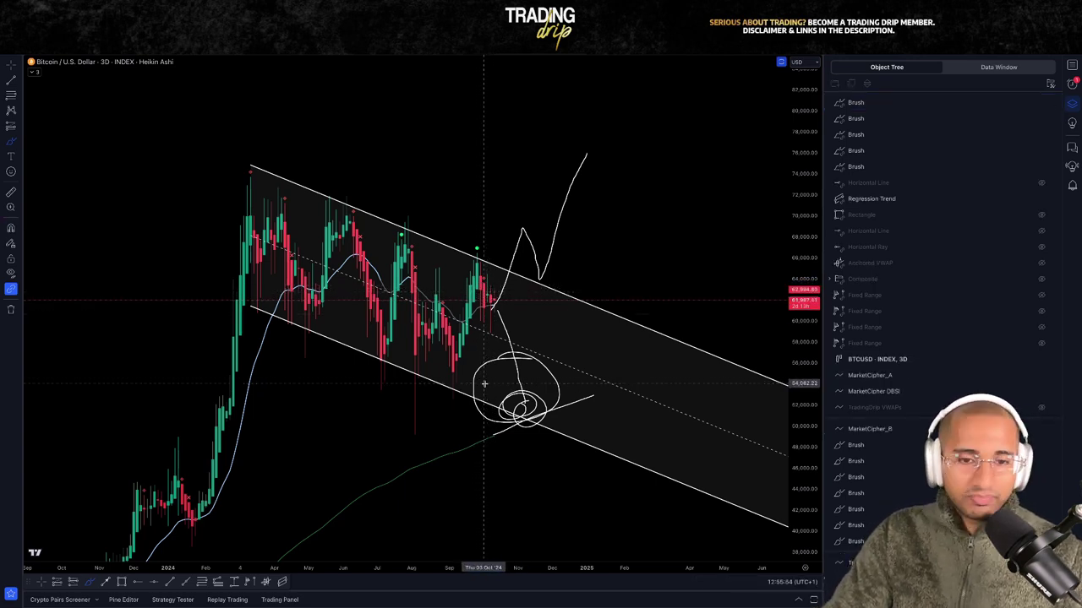
# - Circle the July, August and September lows with the Brush and frame them with a freehand box at the channel's lower edge
pyautogui.moveTo(461, 366)
pyautogui.mouseDown()
pyautogui.moveTo(390, 358)
pyautogui.moveTo(388, 385)
pyautogui.moveTo(469, 350)
pyautogui.moveTo(329, 346)
pyautogui.mouseUp()
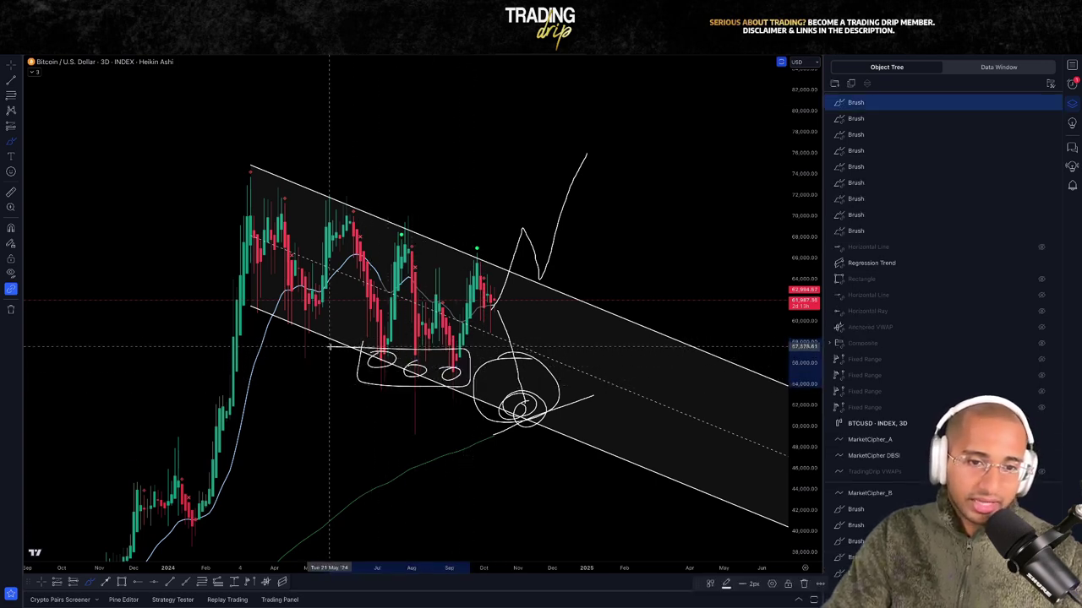
pyautogui.scroll(3, 454, 389)
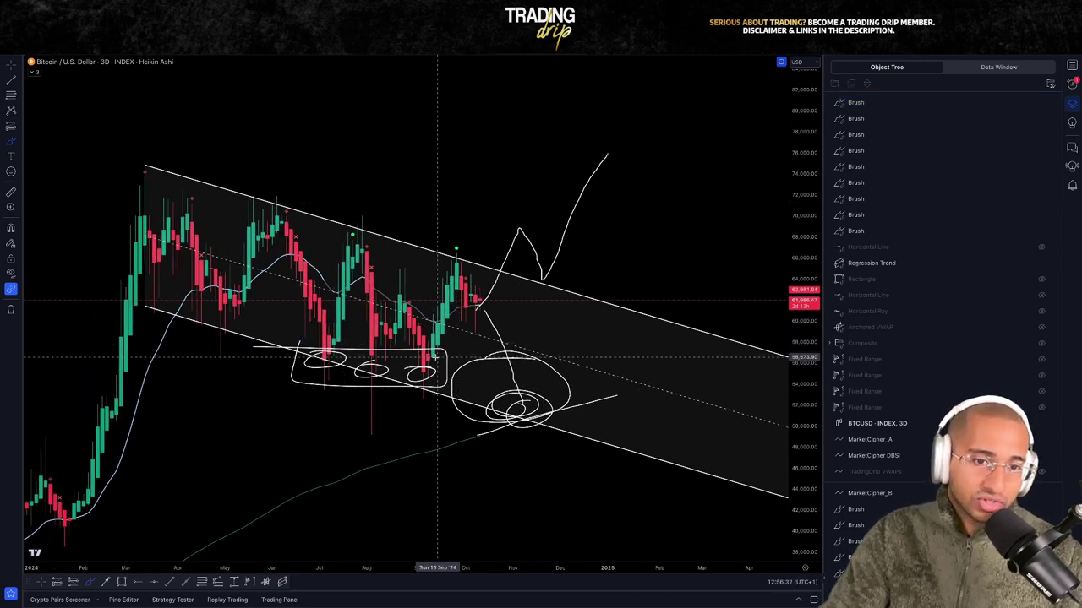
pyautogui.moveTo(427, 334); pyautogui.dragTo(422, 345)
pyautogui.press('Delete')
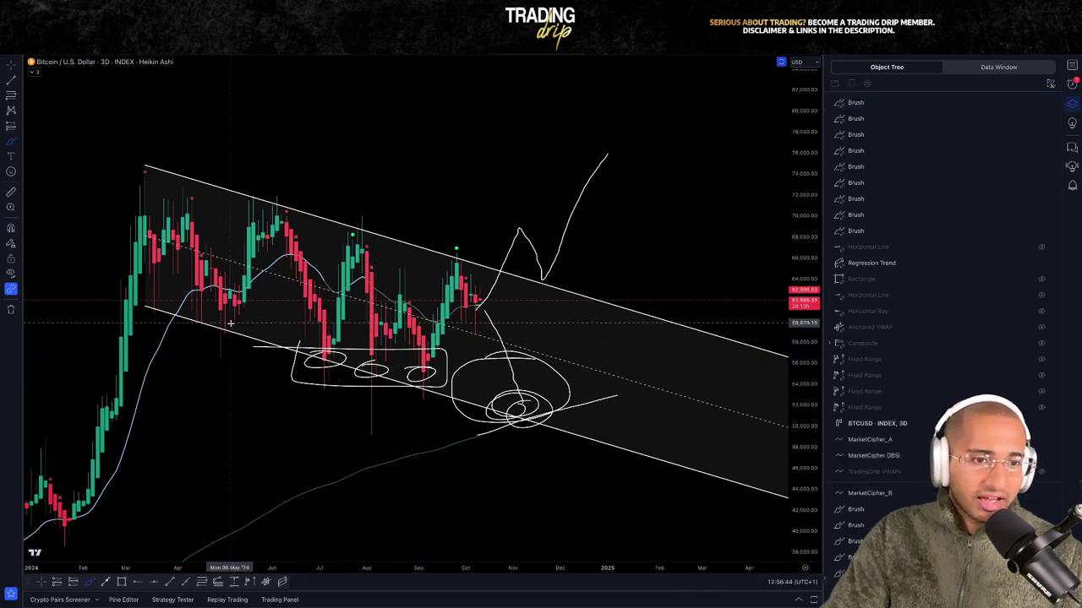
# - Draw four diagonal brush lines along the rallies from the May, July, August and September lows
pyautogui.moveTo(227, 315); pyautogui.dragTo(284, 221)
pyautogui.moveTo(338, 322); pyautogui.dragTo(380, 248)
pyautogui.moveTo(382, 331); pyautogui.dragTo(418, 287)
pyautogui.moveTo(419, 345); pyautogui.dragTo(485, 249)
pyautogui.moveTo(261, 216)
pyautogui.mouseDown()
pyautogui.moveTo(307, 253)
pyautogui.moveTo(216, 292)
pyautogui.moveTo(254, 279)
pyautogui.mouseUp()
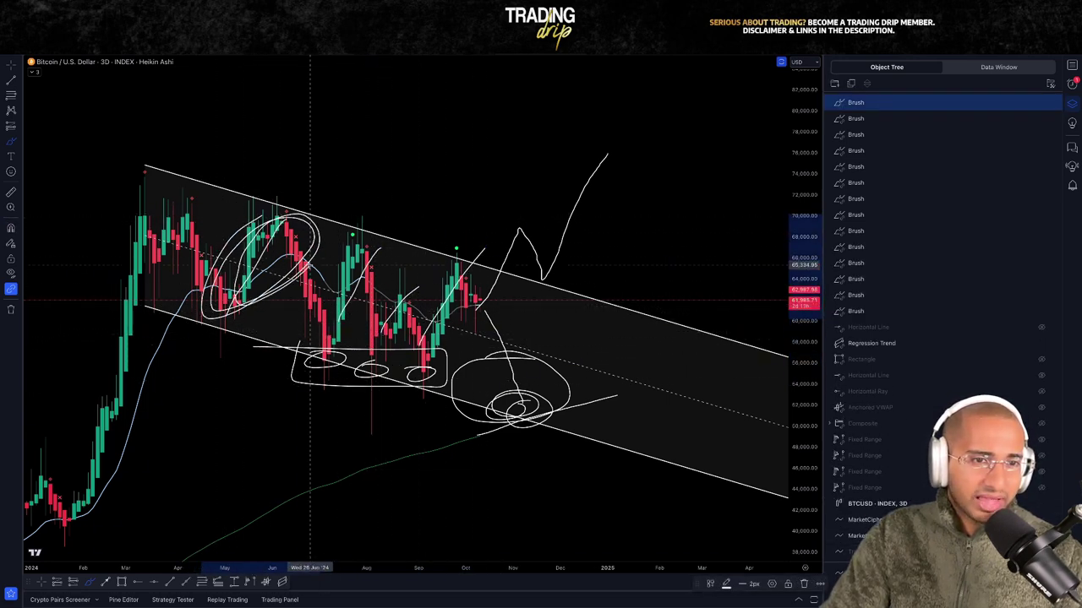
pyautogui.hotkey('ctrl', 'z')
pyautogui.moveTo(287, 207); pyautogui.dragTo(245, 291)
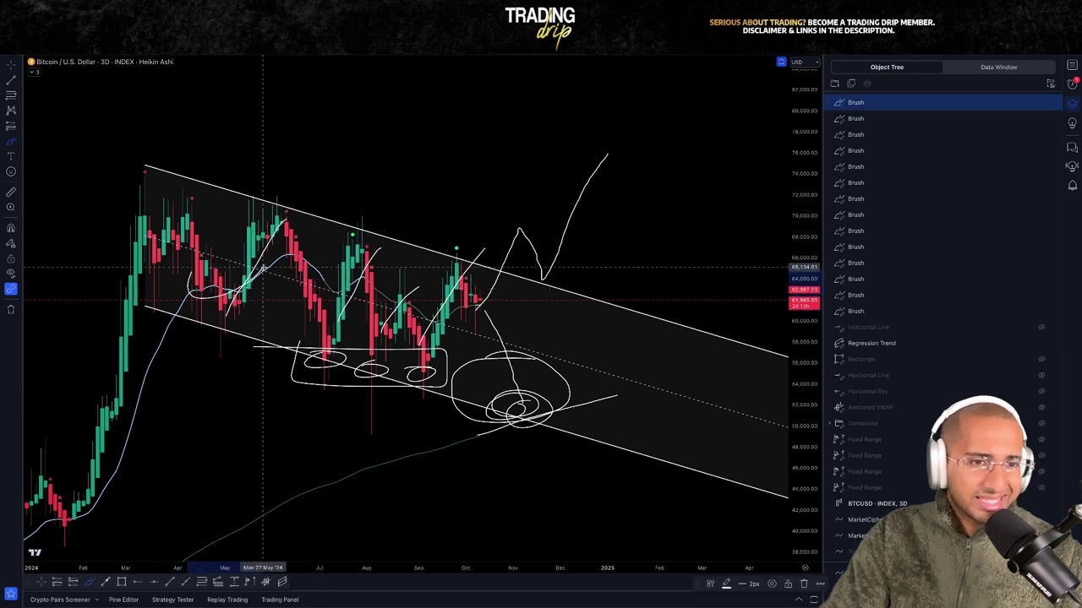
pyautogui.hotkey('ctrl', 'z')
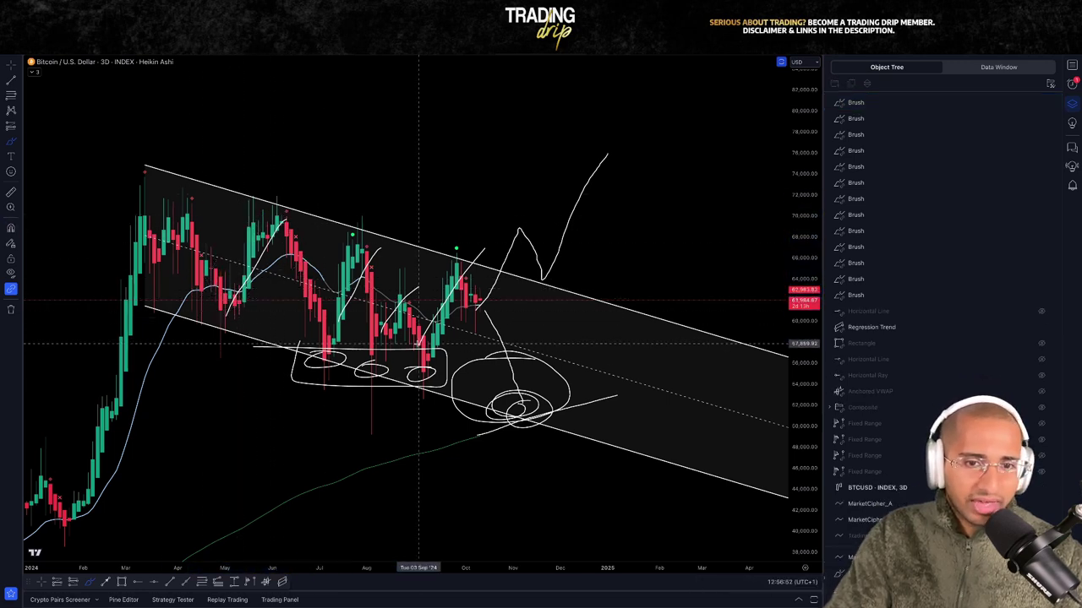
# - Undo the extra brush stroke beside the September rally and switch the chart to MicroStrategy (MSTR)
pyautogui.moveTo(419, 357); pyautogui.dragTo(474, 309)
pyautogui.hotkey('ctrl', 'z')
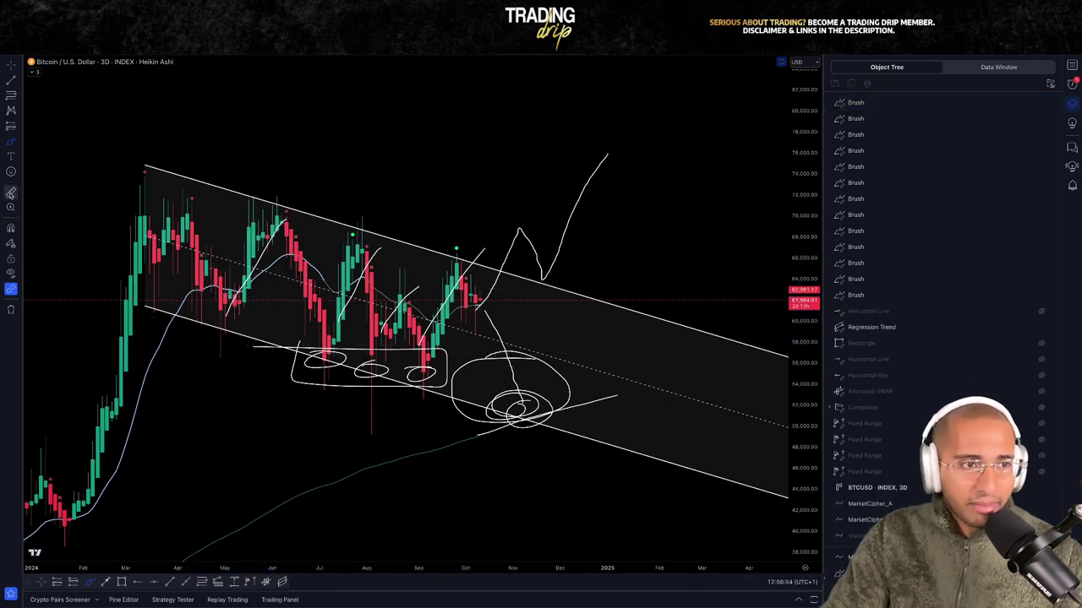
pyautogui.click(90, 44)
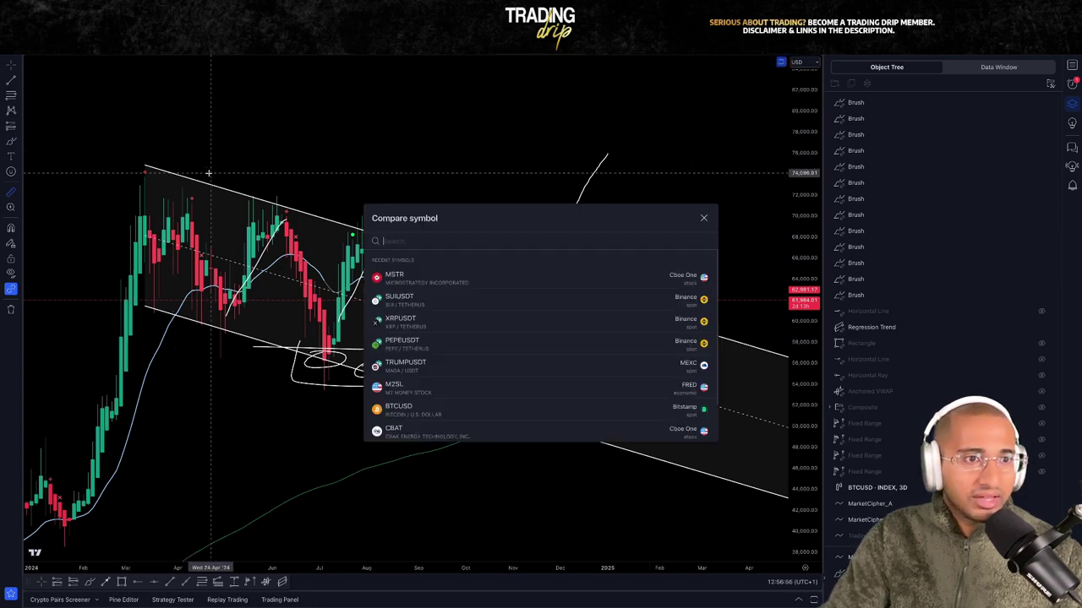
pyautogui.click(651, 278)
pyautogui.click(703, 218)
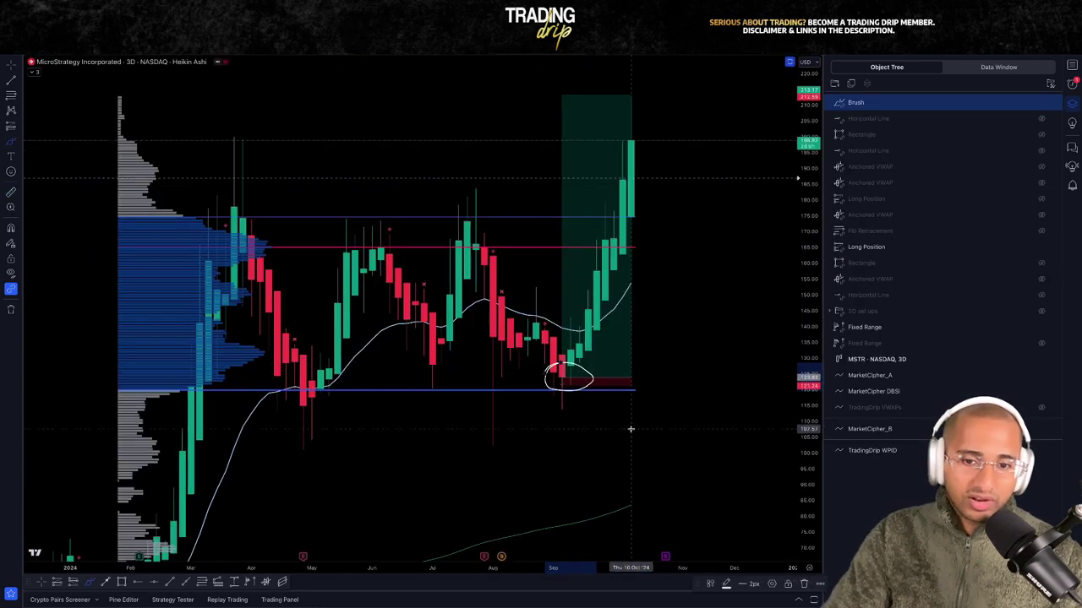
# - Replace the brush circle around MicroStrategy's early-September low at the long position's entry and add a stroke pointing to it
pyautogui.press('Delete')
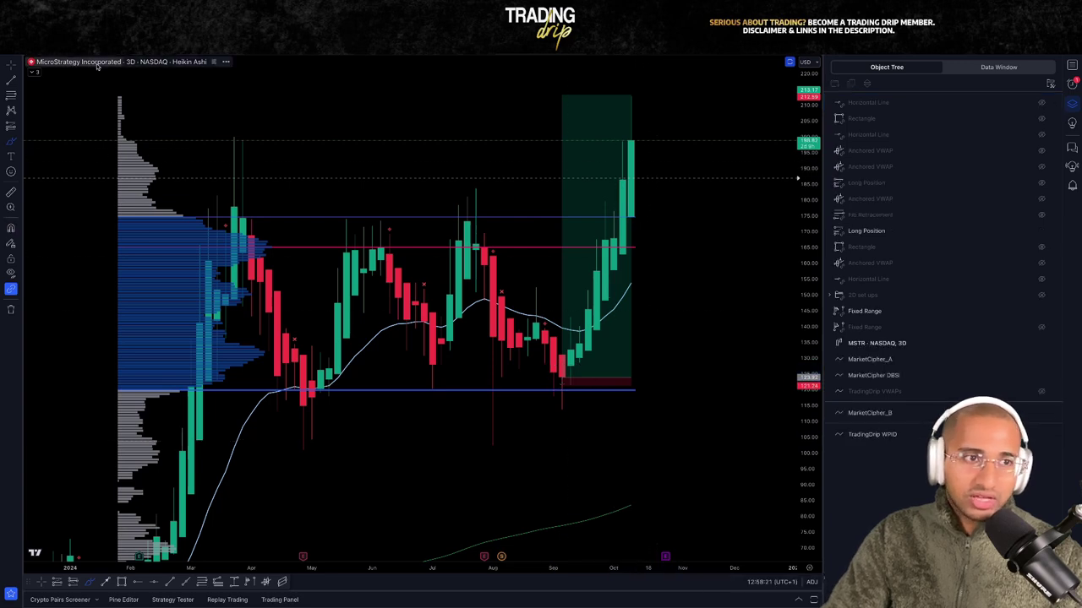
pyautogui.click(605, 106)
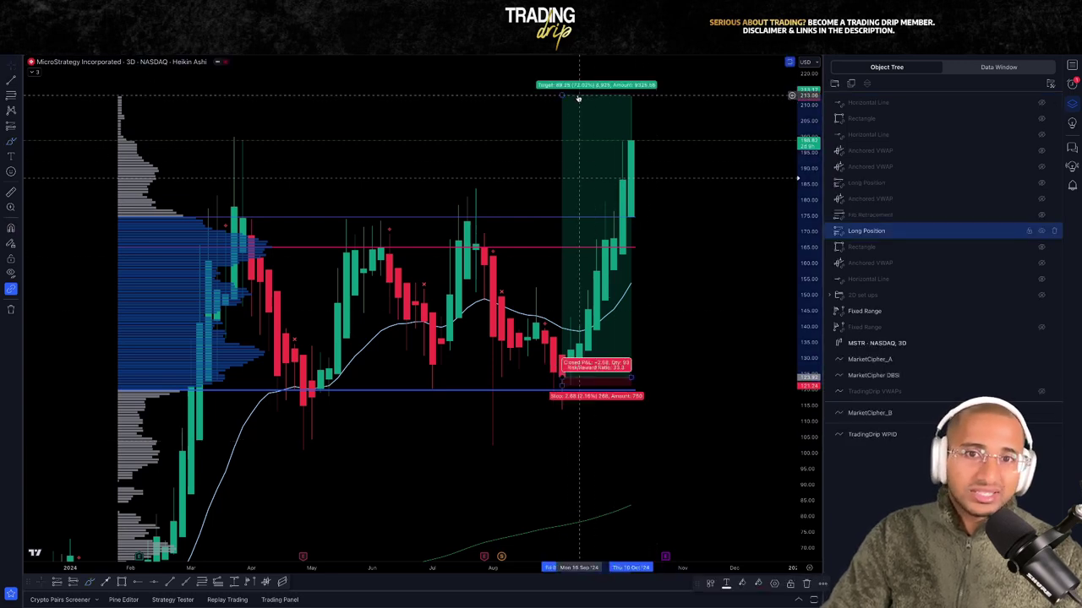
pyautogui.click(11, 144)
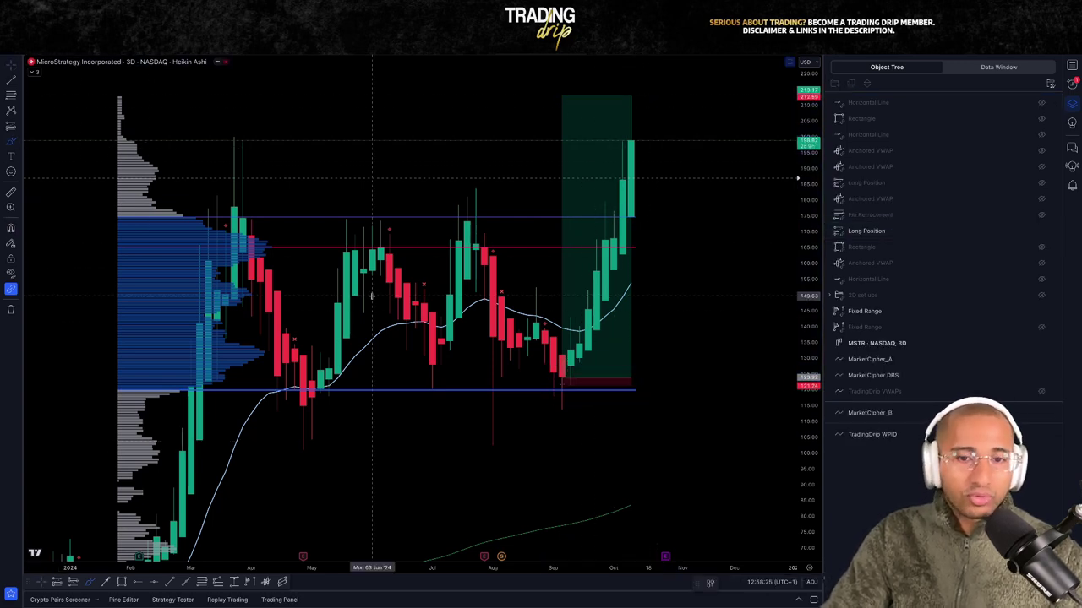
pyautogui.moveTo(580, 364)
pyautogui.mouseDown()
pyautogui.moveTo(545, 375)
pyautogui.moveTo(562, 357)
pyautogui.mouseUp()
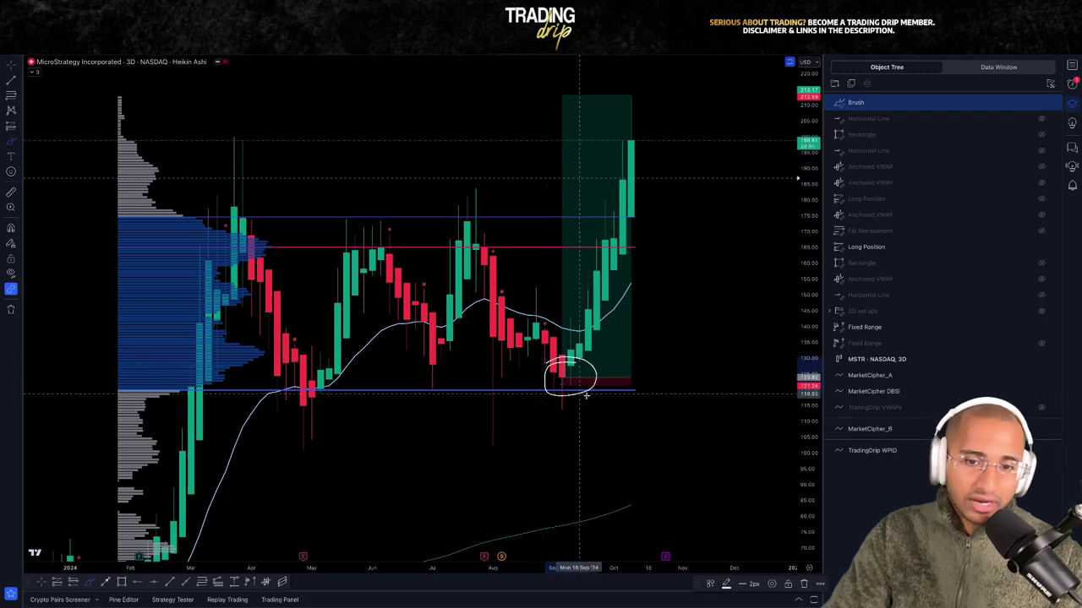
pyautogui.moveTo(655, 467); pyautogui.dragTo(578, 416)
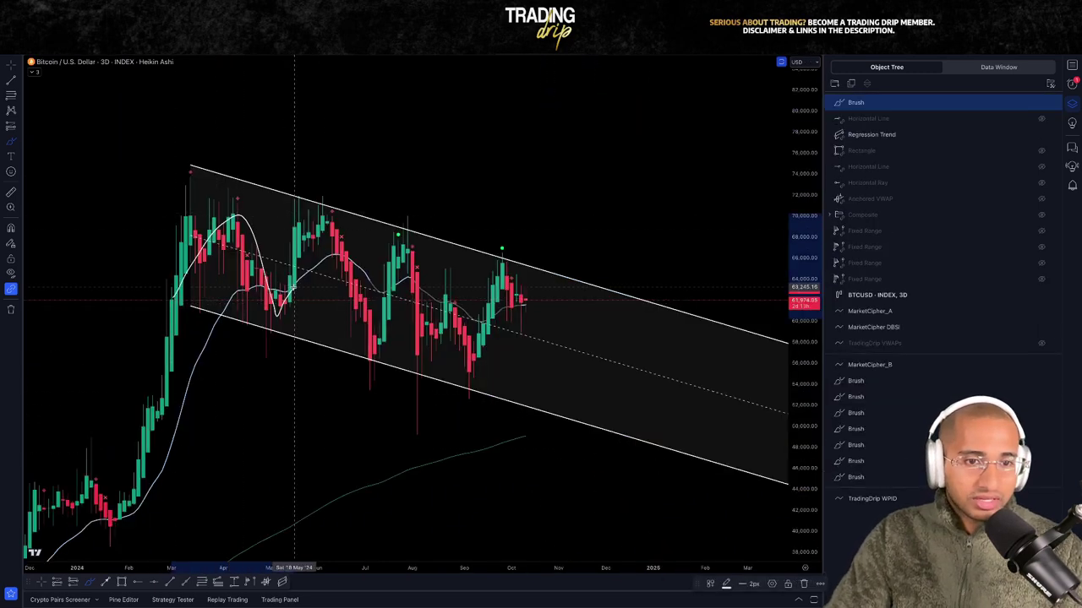
# - Trace Bitcoin's swings inside the channel with a brush path breaking out to about 78,000, circle its end and undo both strokes
pyautogui.moveTo(295, 287)
pyautogui.mouseDown()
pyautogui.moveTo(363, 334)
pyautogui.moveTo(482, 360)
pyautogui.moveTo(539, 135)
pyautogui.mouseUp()
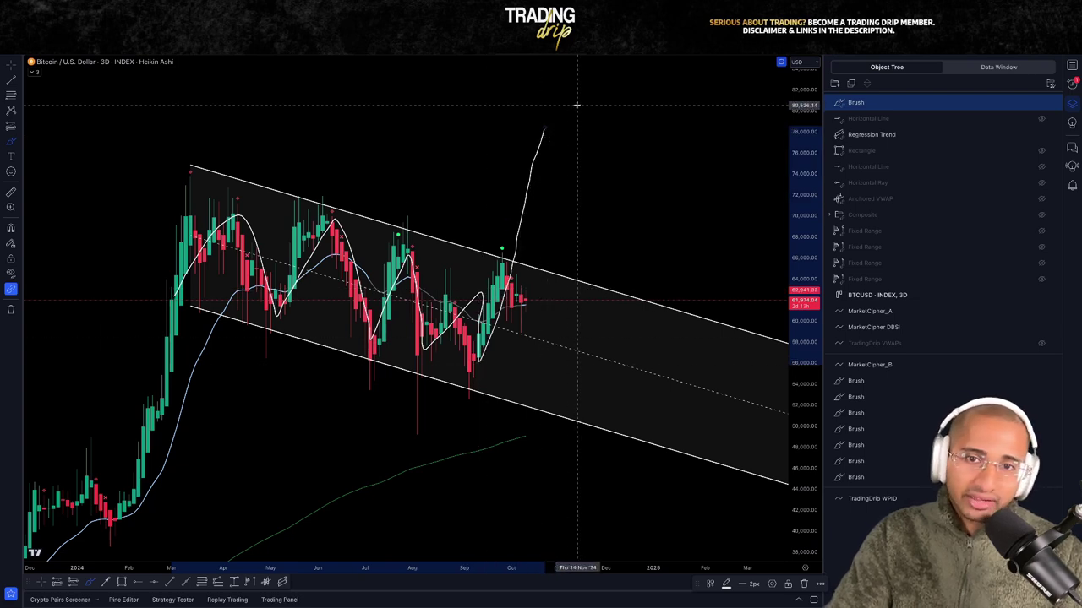
pyautogui.moveTo(575, 102)
pyautogui.mouseDown()
pyautogui.moveTo(541, 142)
pyautogui.moveTo(548, 116)
pyautogui.mouseUp()
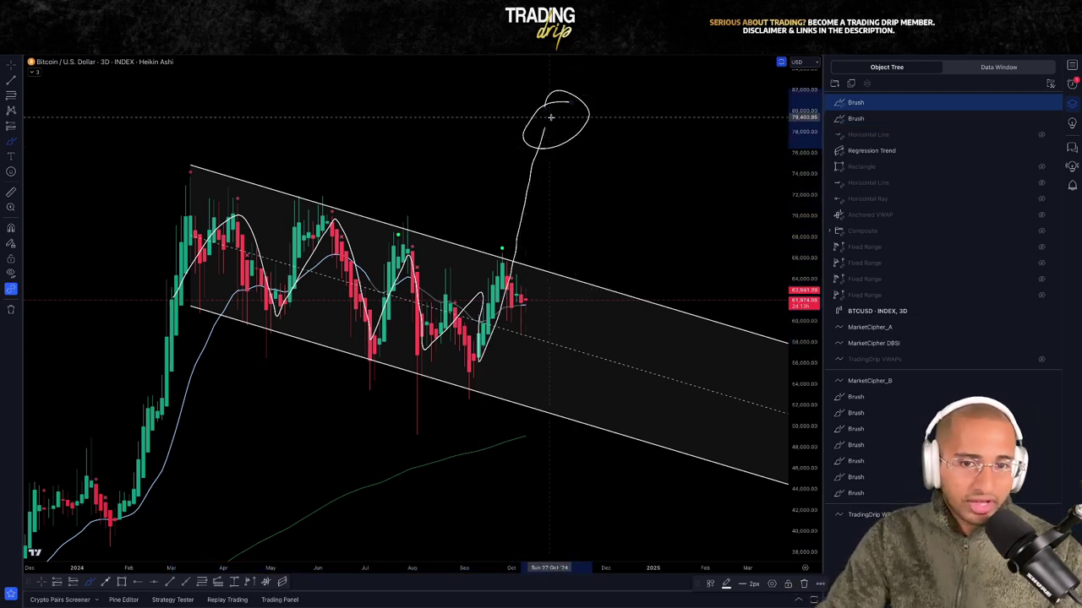
pyautogui.hotkey('ctrl', 'z')
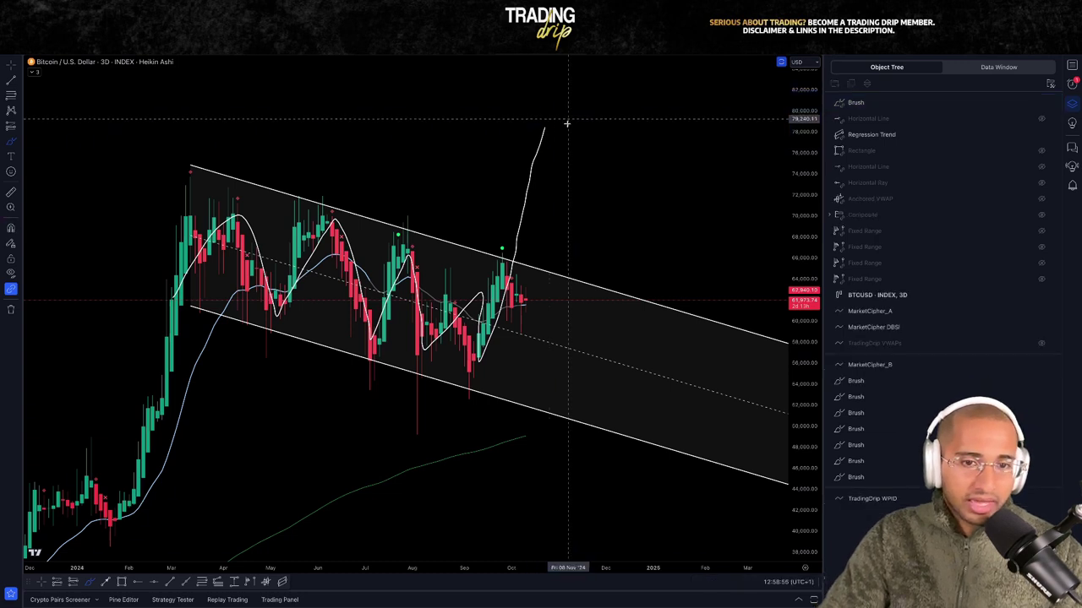
pyautogui.hotkey('ctrl', 'z')
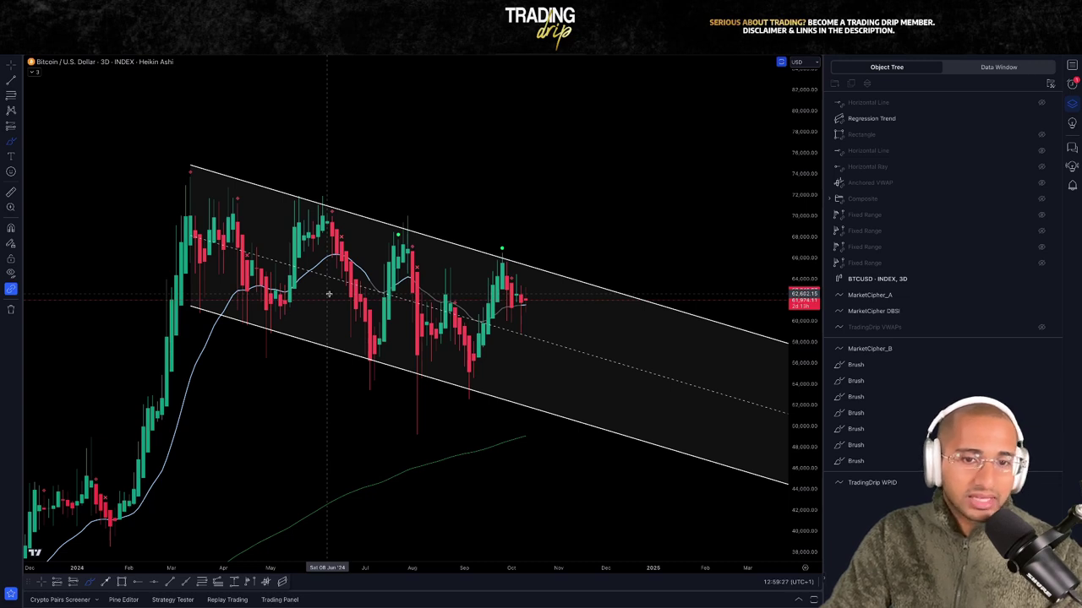
# - Circle the July to September lows and sketch a brush breakout to about 76,000, with an arrow pointing at its circled channel crossing
pyautogui.moveTo(414, 360); pyautogui.dragTo(416, 360)
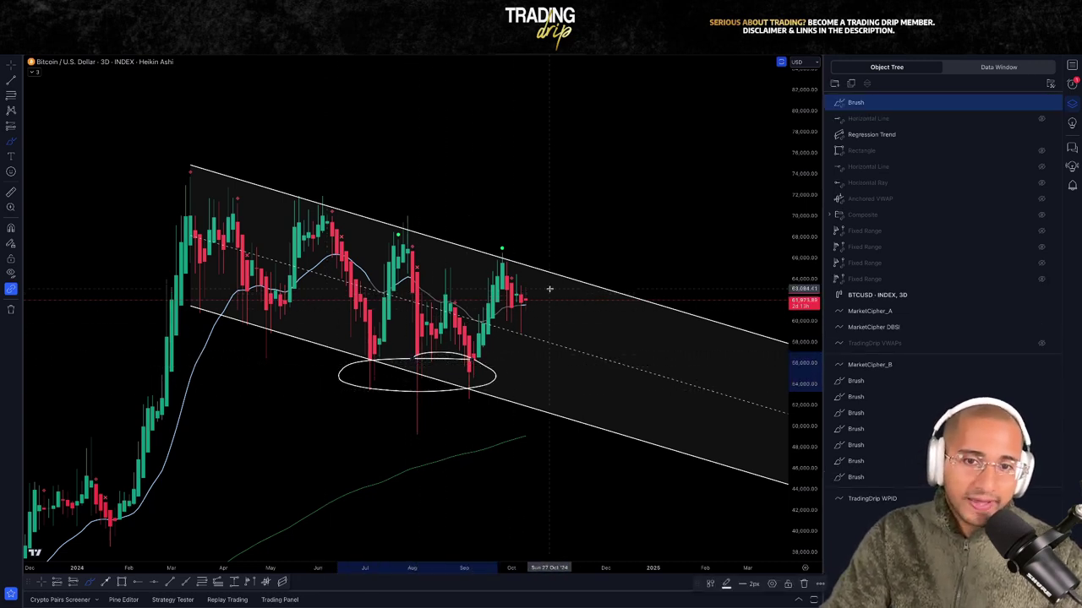
pyautogui.moveTo(525, 301); pyautogui.dragTo(563, 152)
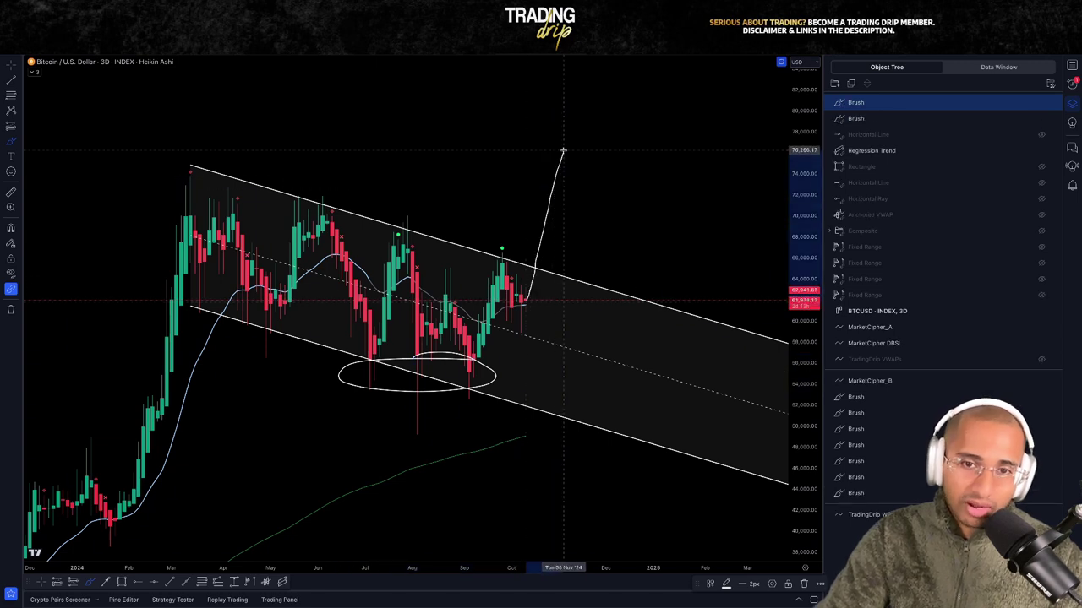
pyautogui.moveTo(522, 253)
pyautogui.mouseDown()
pyautogui.moveTo(560, 251)
pyautogui.moveTo(517, 256)
pyautogui.mouseUp()
pyautogui.moveTo(651, 214)
pyautogui.mouseDown()
pyautogui.moveTo(543, 266)
pyautogui.moveTo(591, 259)
pyautogui.mouseUp()
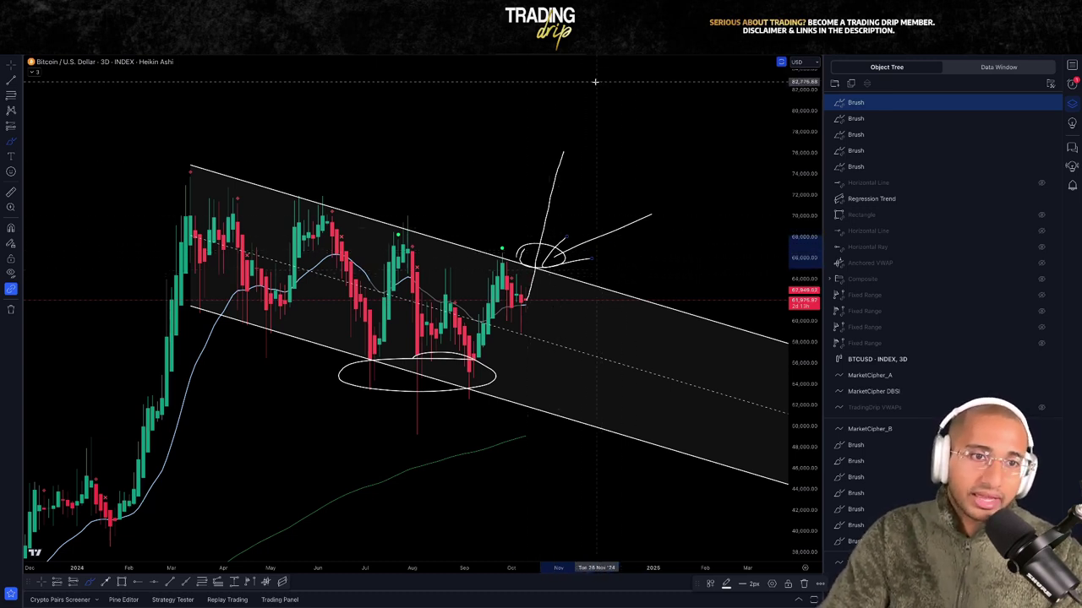
# - Outline the bull flag with brush strokes along the channel edges and the February–March rally, and move the rally stroke to the breakout
pyautogui.moveTo(215, 165); pyautogui.dragTo(582, 322)
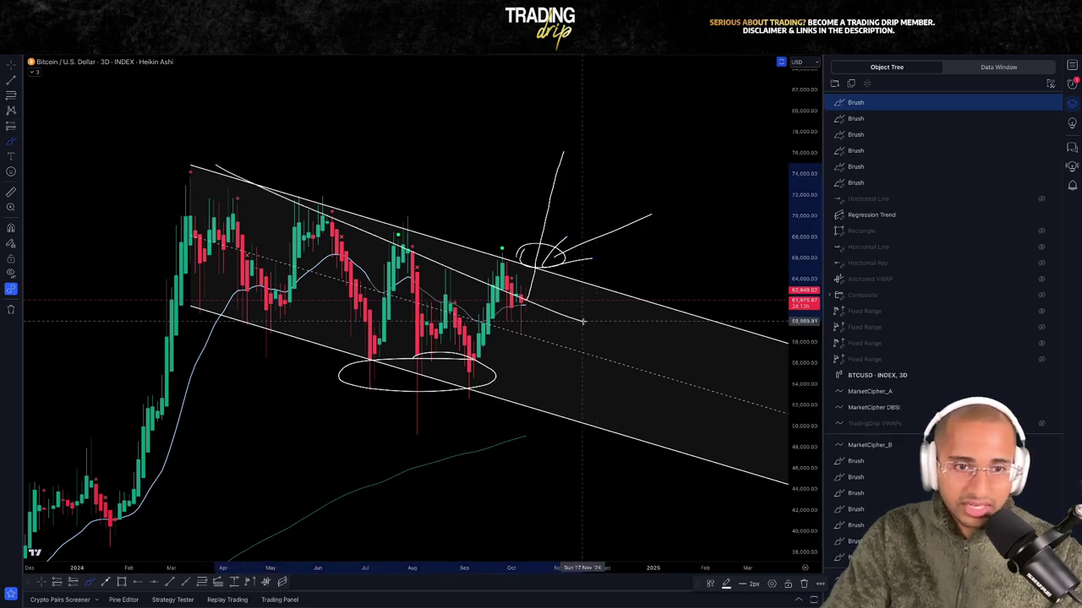
pyautogui.moveTo(220, 313); pyautogui.dragTo(458, 379)
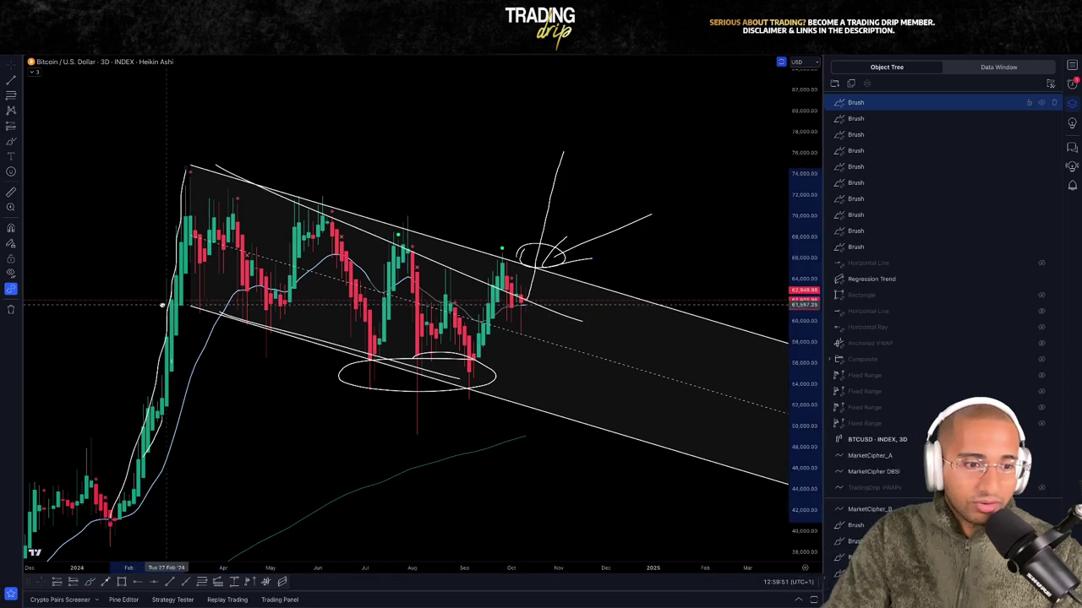
pyautogui.moveTo(162, 305)
pyautogui.mouseDown()
pyautogui.moveTo(431, 184)
pyautogui.moveTo(595, 85)
pyautogui.mouseUp()
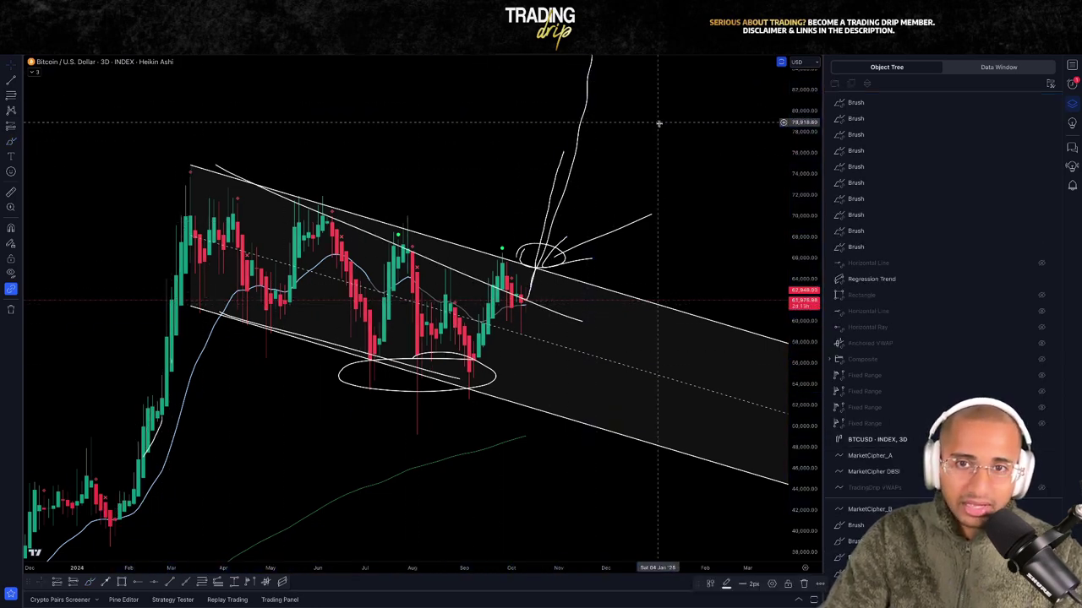
pyautogui.moveTo(657, 120); pyautogui.dragTo(600, 327)
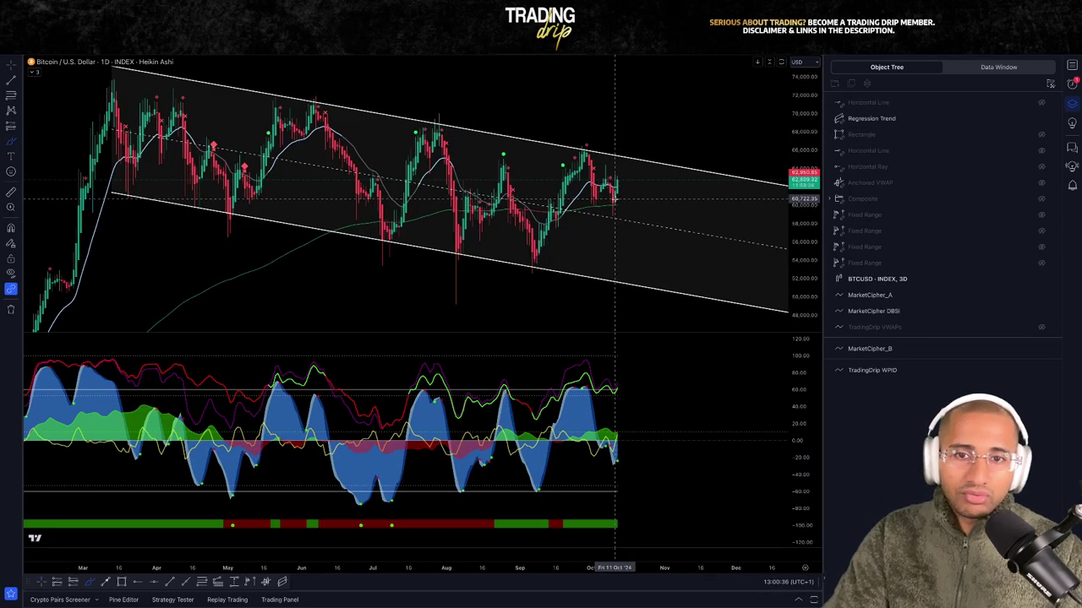
# - On the daily chart, sketch a breakout path to about 72,000 and a drop to about 52,000 with a rebound, circling both turning points
pyautogui.moveTo(614, 198)
pyautogui.mouseDown()
pyautogui.moveTo(640, 132)
pyautogui.moveTo(667, 123)
pyautogui.moveTo(686, 93)
pyautogui.mouseUp()
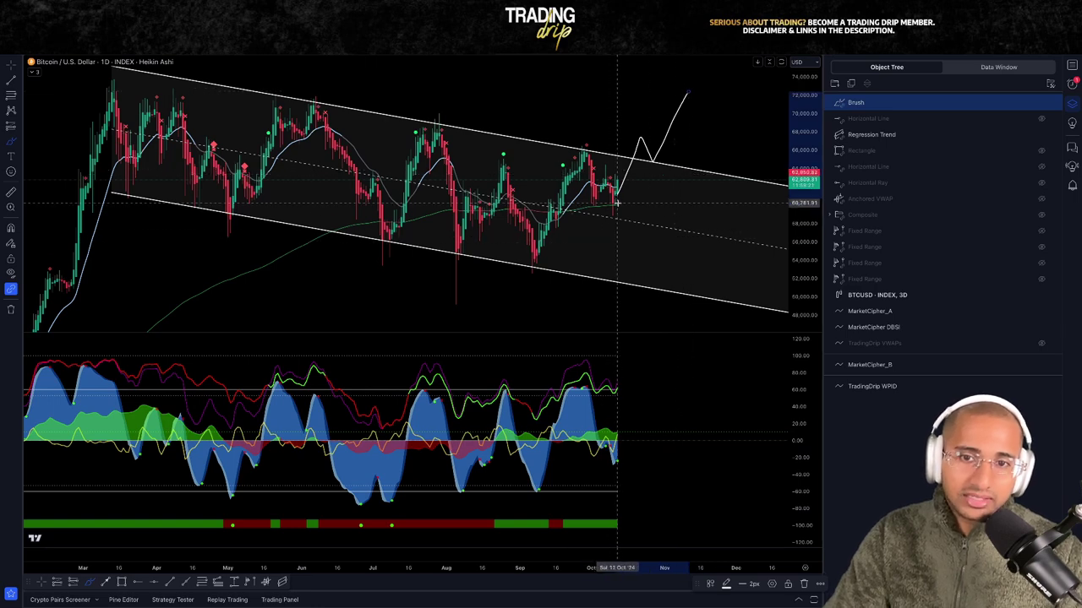
pyautogui.moveTo(617, 191)
pyautogui.mouseDown()
pyautogui.moveTo(643, 279)
pyautogui.moveTo(673, 248)
pyautogui.moveTo(758, 86)
pyautogui.mouseUp()
pyautogui.moveTo(668, 227); pyautogui.dragTo(639, 243)
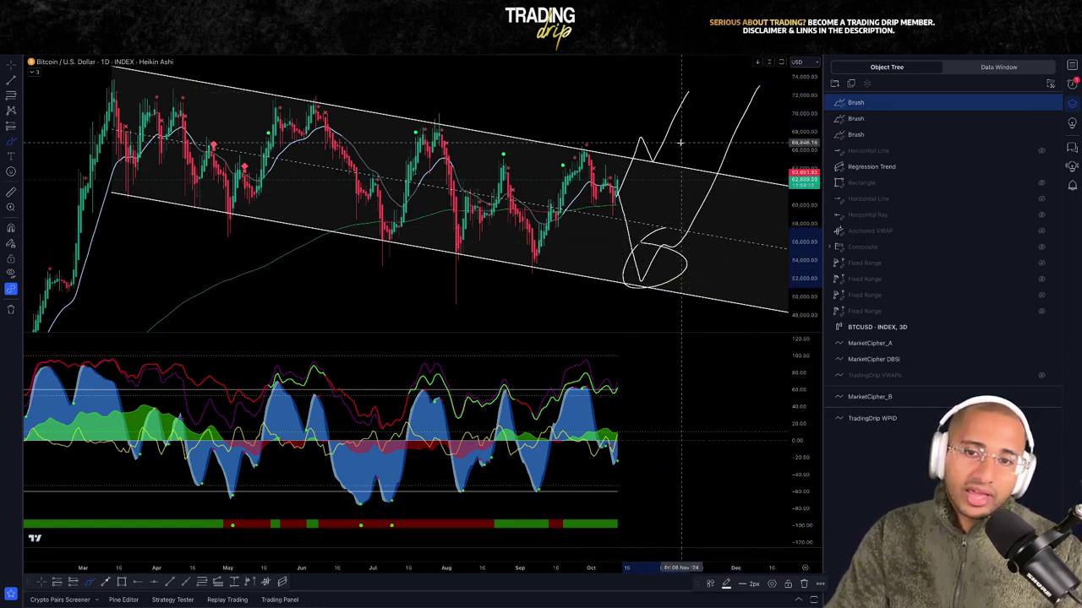
pyautogui.moveTo(632, 109); pyautogui.dragTo(650, 133)
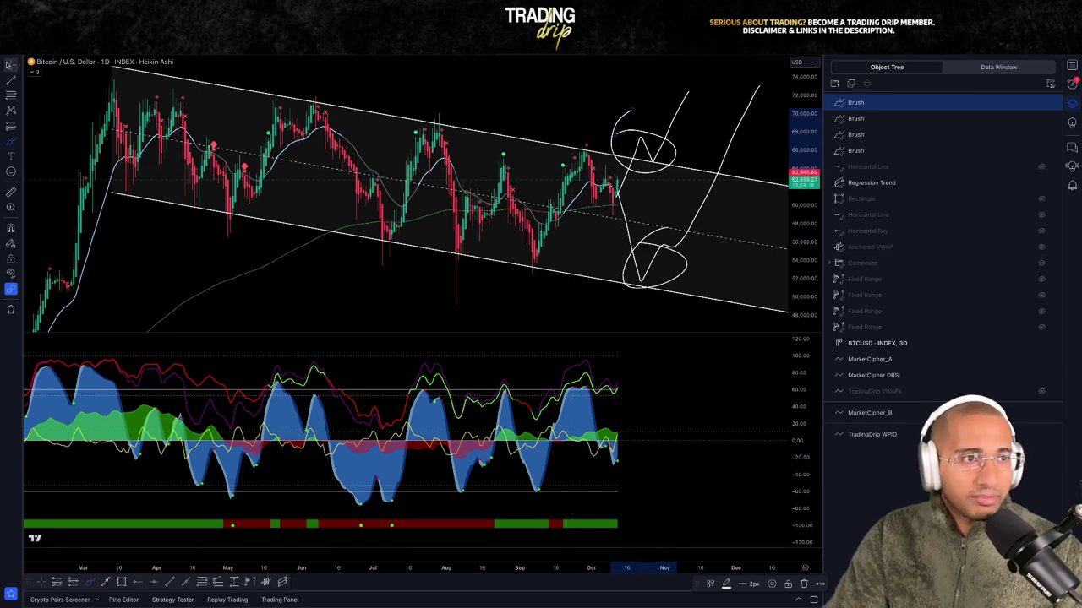
pyautogui.moveTo(575, 77); pyautogui.dragTo(520, 106)
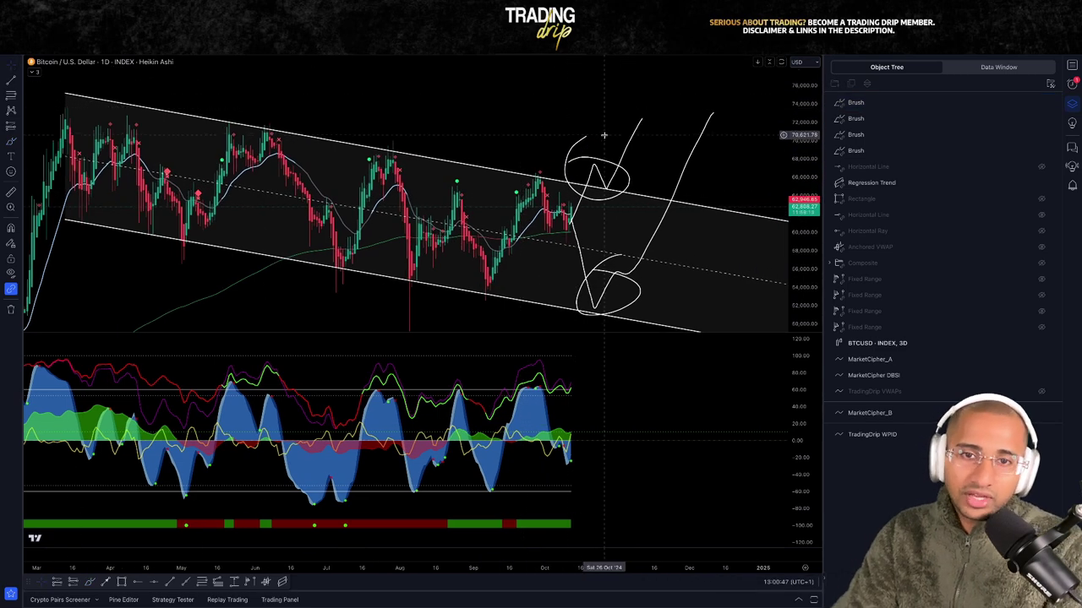